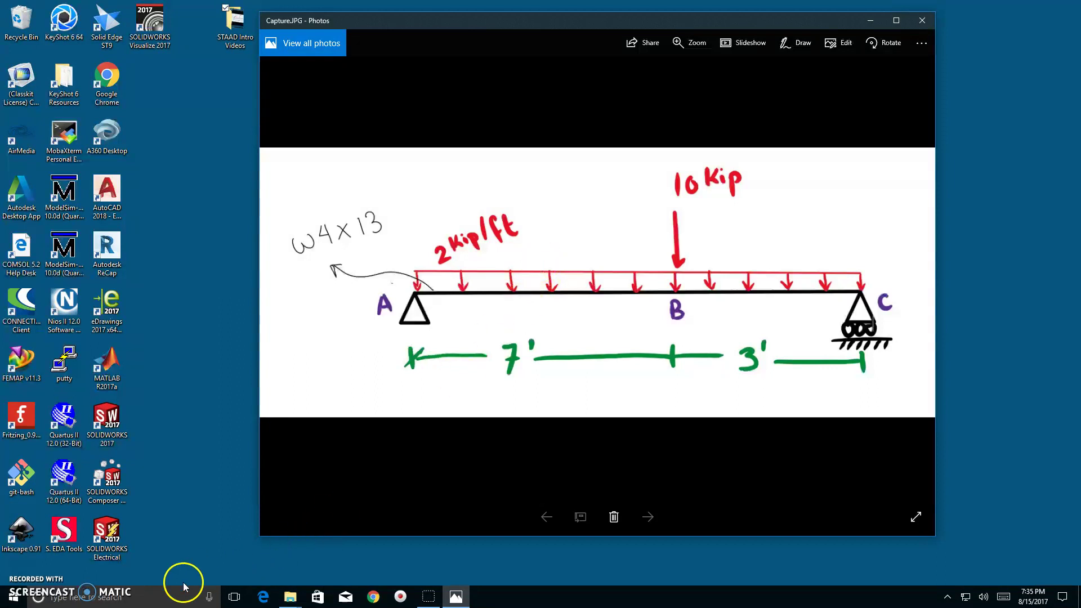
- Launch STAAD.Pro from Windows search and open the RecitationProblem1Session2 model from Recent Files
{"action": "left_click", "coordinate": [170, 596]}
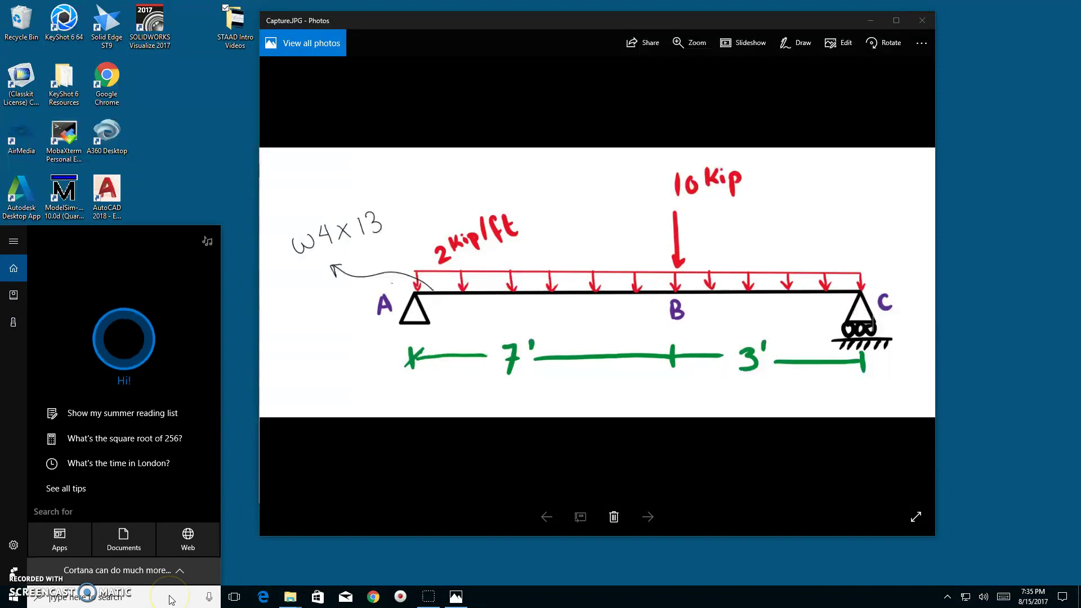
{"action": "type", "text": "staa"}
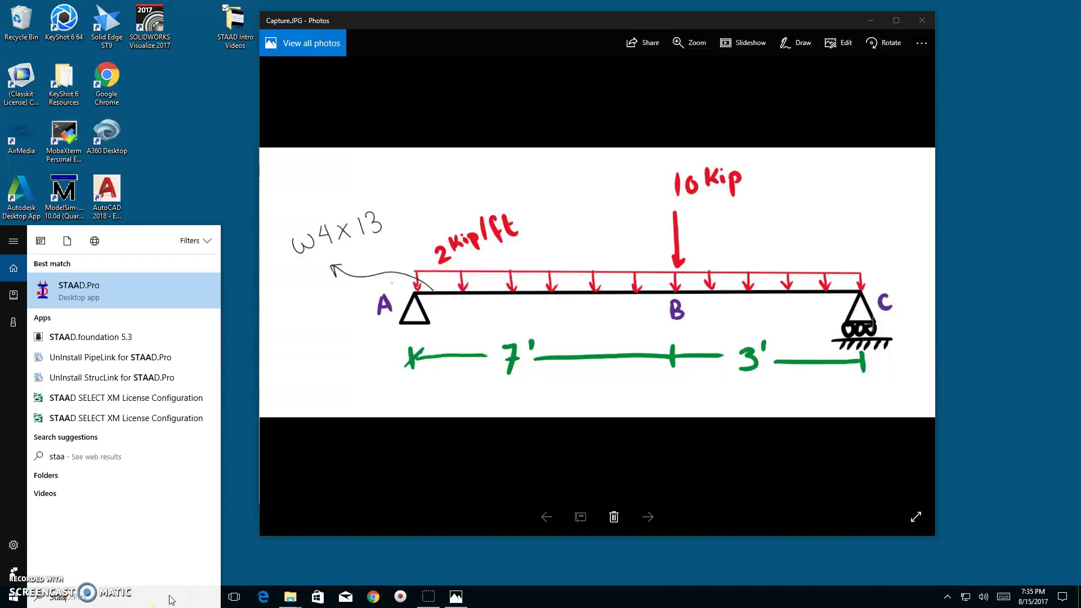
{"action": "left_click", "coordinate": [145, 295]}
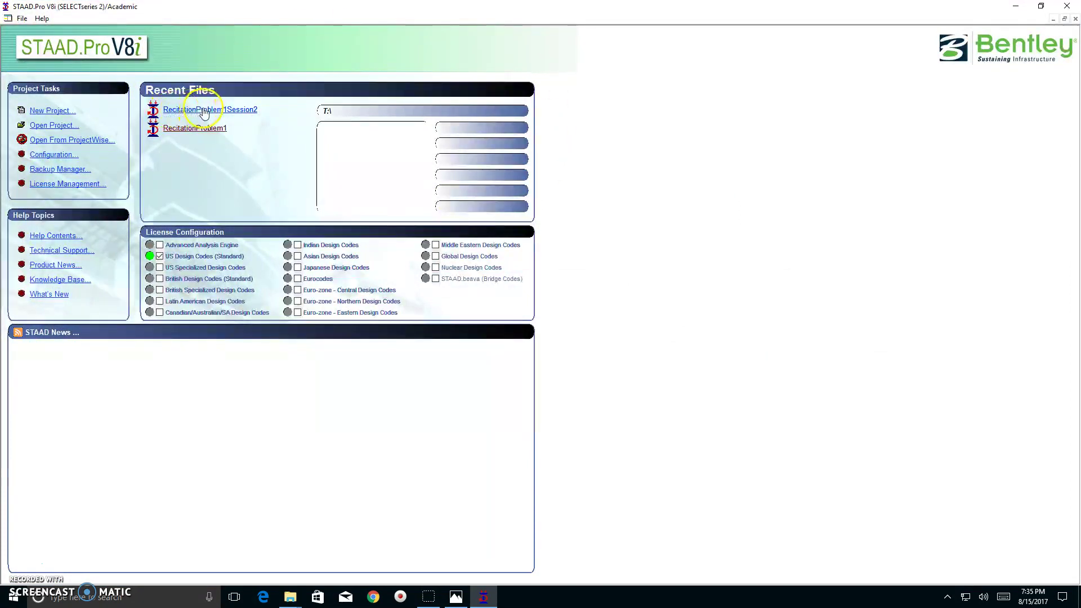
{"action": "left_click", "coordinate": [231, 113]}
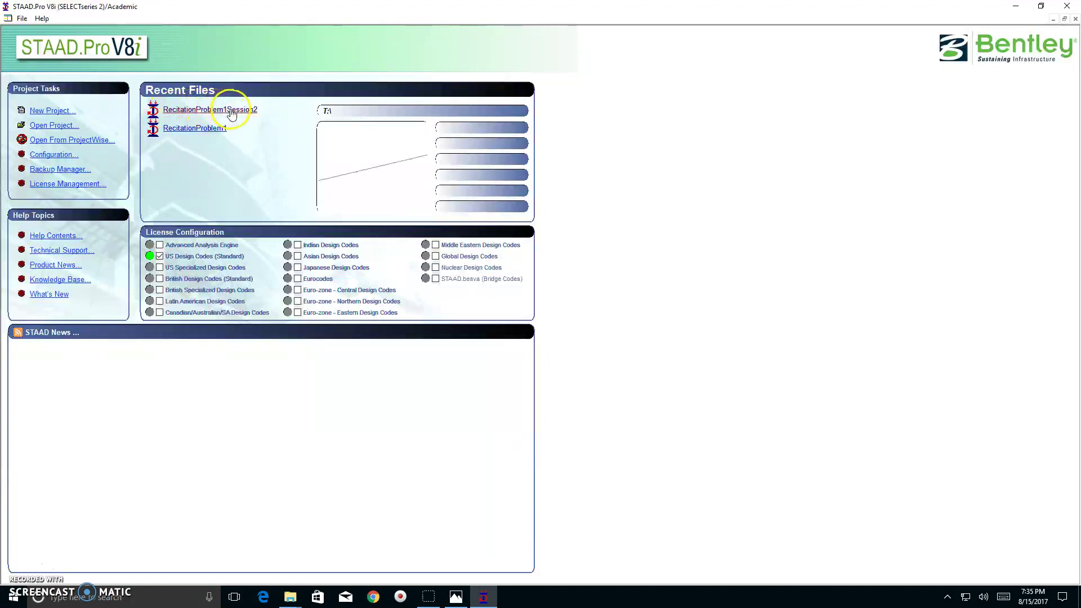
{"action": "left_click", "coordinate": [231, 112]}
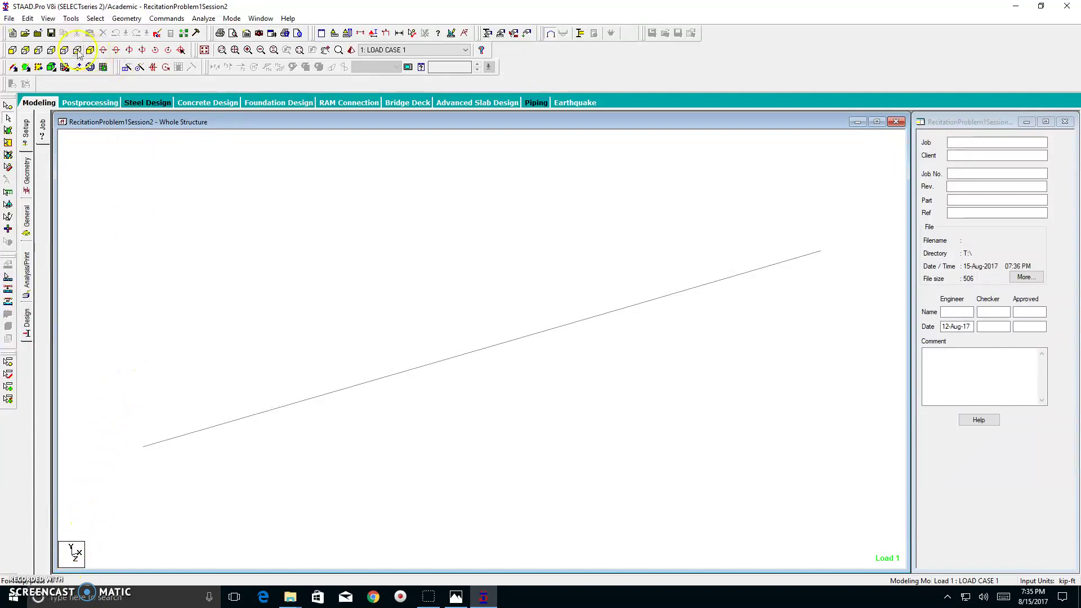
- Switch to the +Z front view so the beam lies flat, and close the Java update notice
{"action": "left_click", "coordinate": [13, 52]}
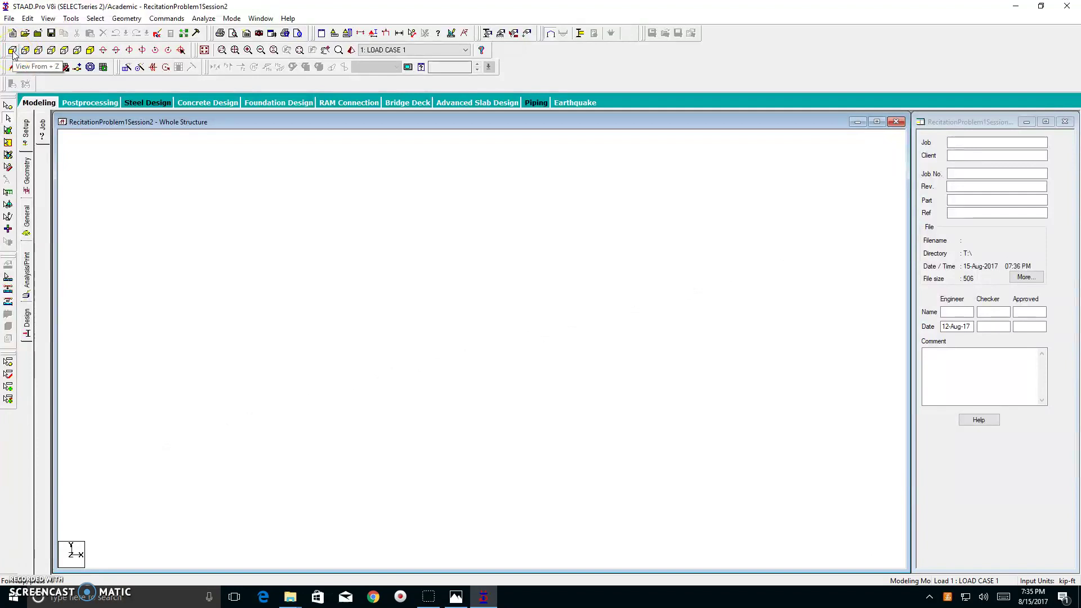
{"action": "left_click", "coordinate": [13, 51]}
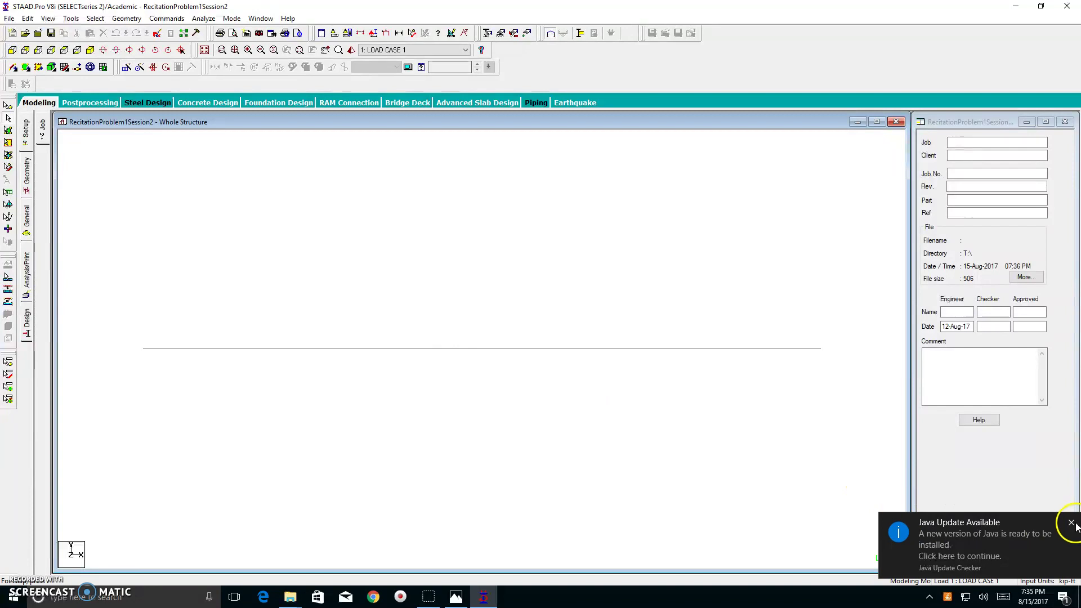
{"action": "left_click", "coordinate": [1073, 523]}
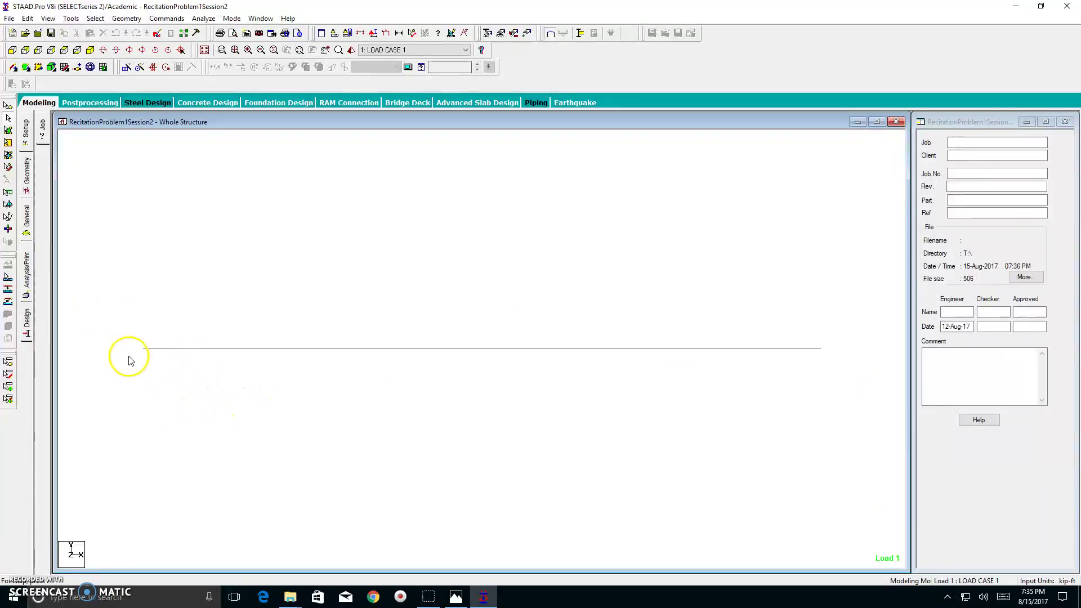
- In Structure Diagrams, turn on node numbers and node points, and show section names (W4X13) on the members
{"action": "right_click", "coordinate": [564, 248]}
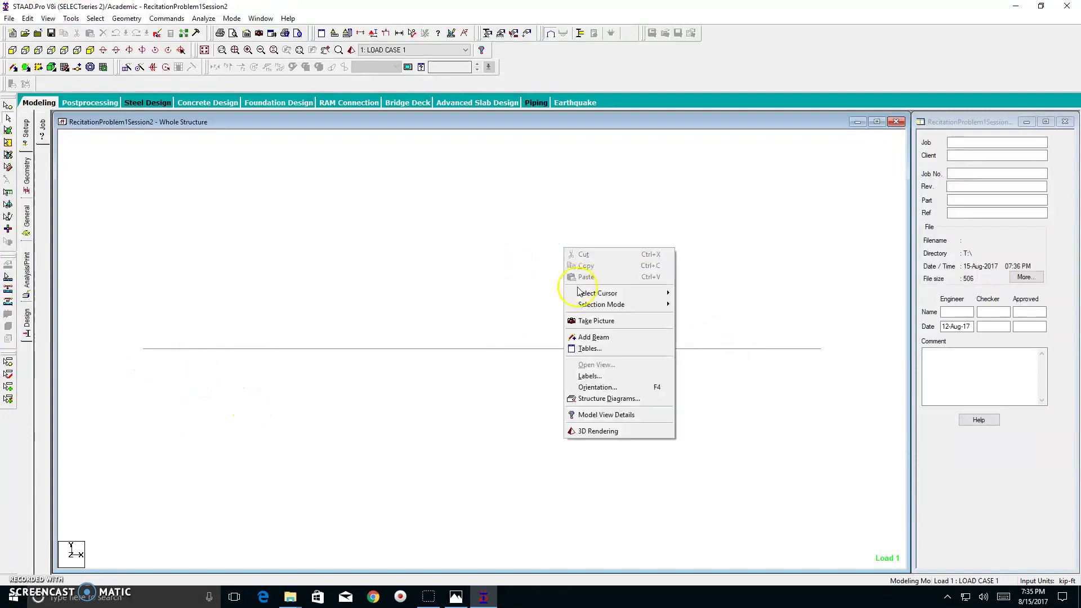
{"action": "right_click", "coordinate": [540, 294]}
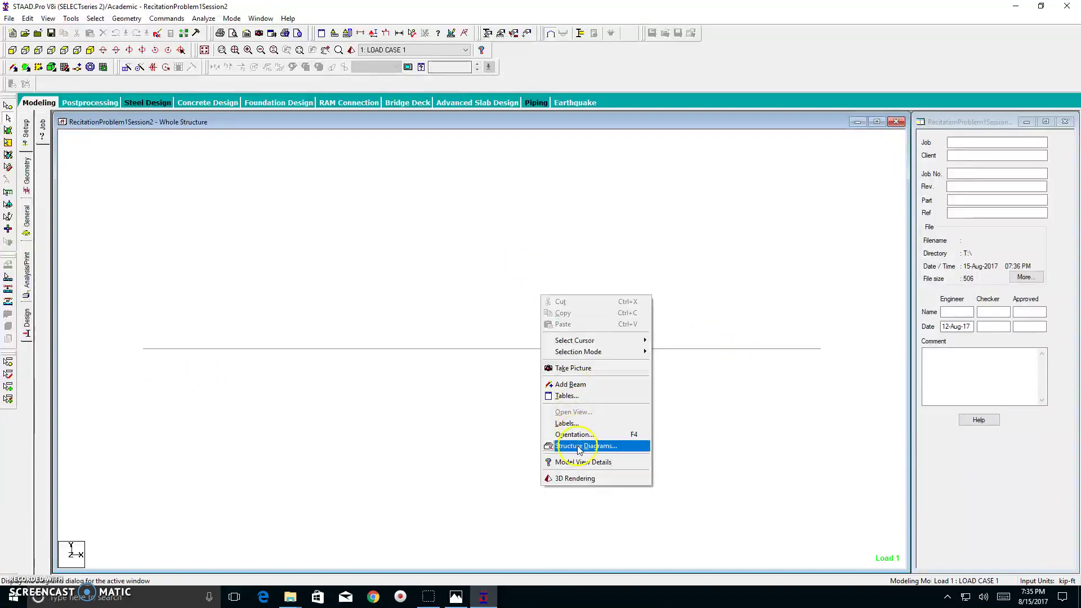
{"action": "left_click", "coordinate": [580, 428]}
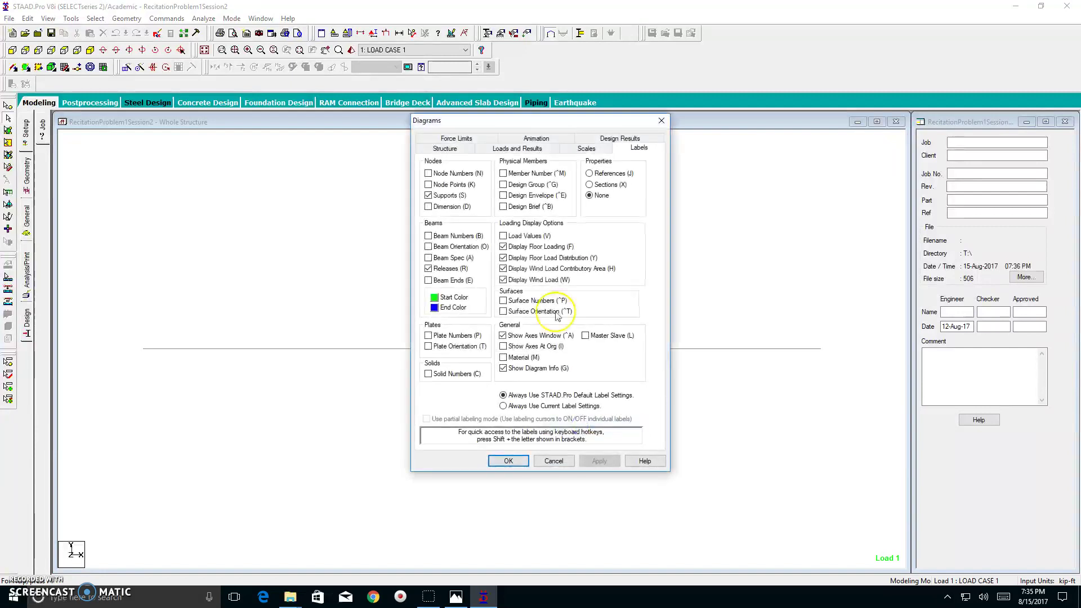
{"action": "left_click", "coordinate": [427, 175]}
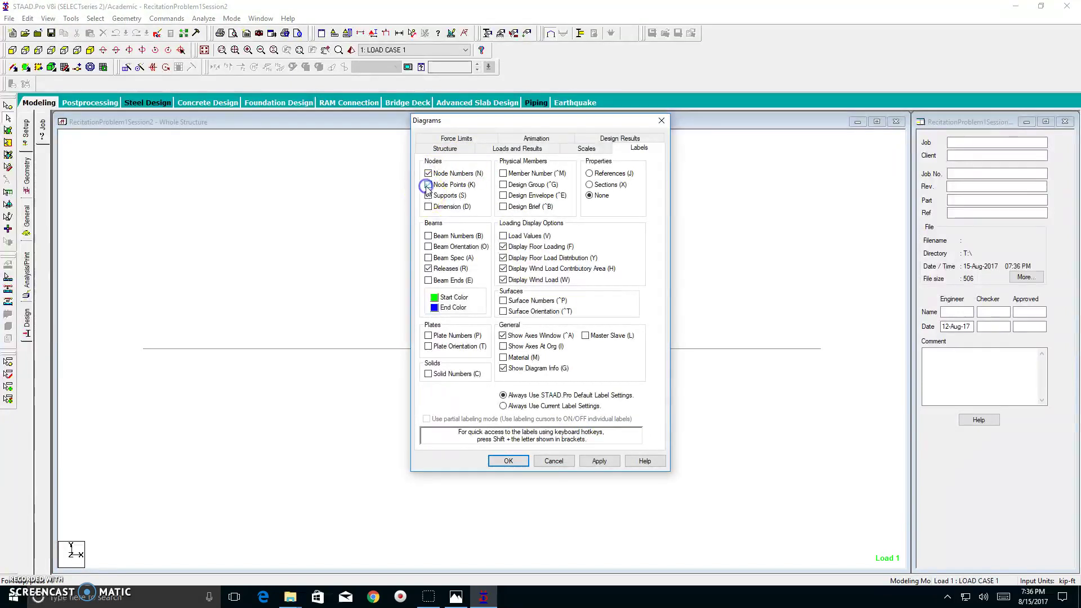
{"action": "left_click", "coordinate": [595, 460]}
{"action": "left_click", "coordinate": [517, 465]}
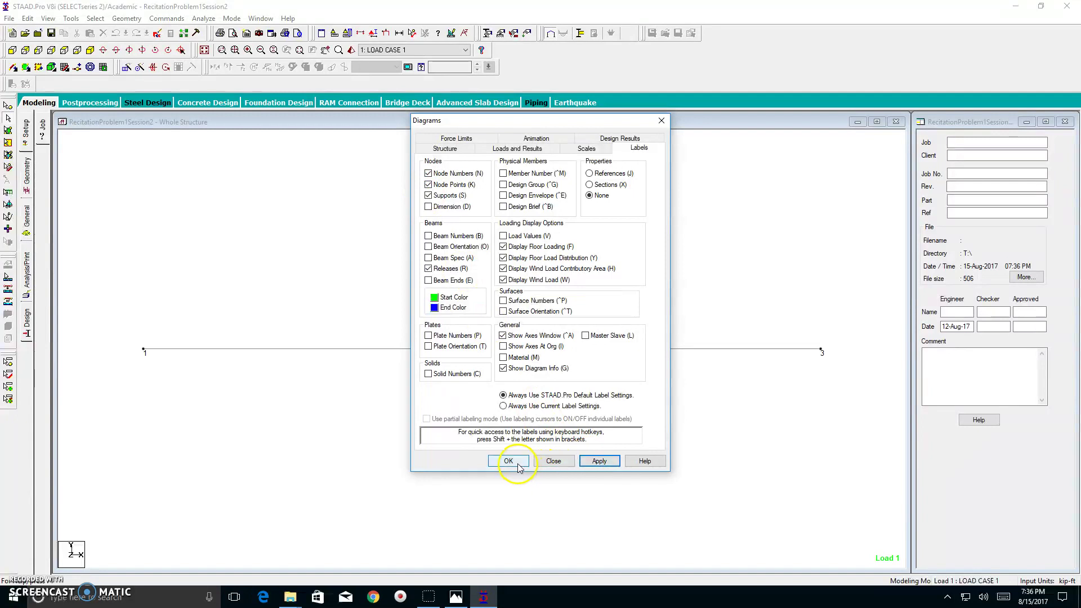
{"action": "left_click", "coordinate": [590, 185]}
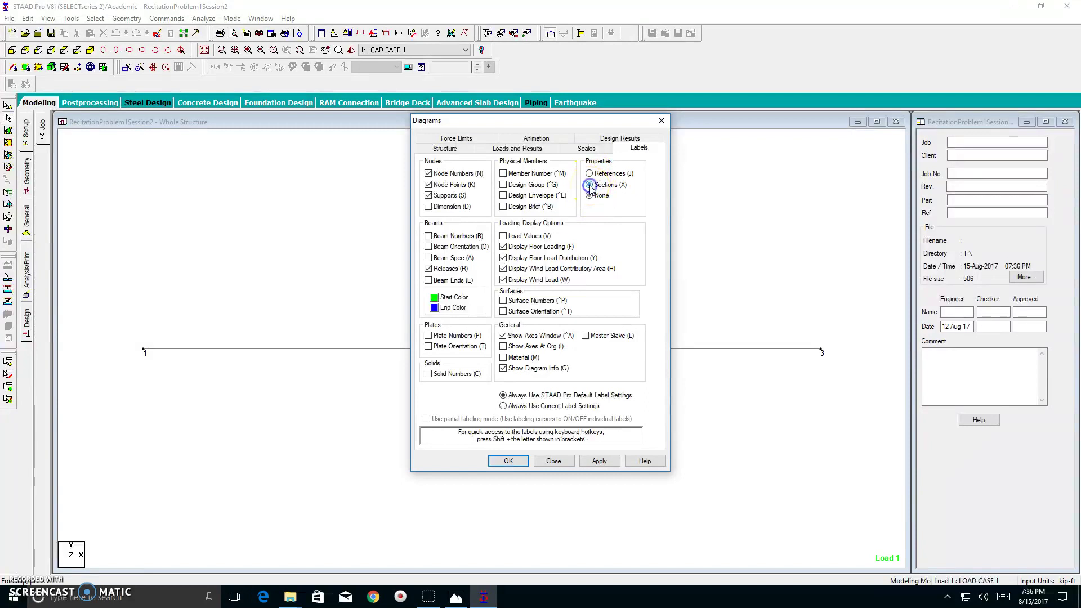
{"action": "left_click", "coordinate": [602, 463]}
{"action": "left_click", "coordinate": [512, 460]}
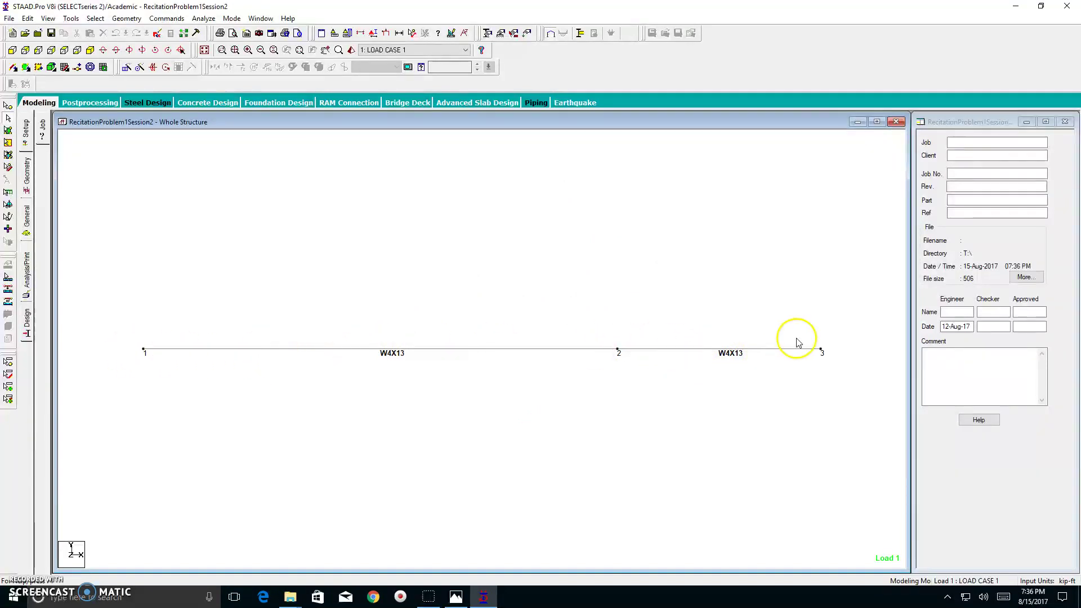
- Enter the engineer's name and GWU as Checker Name in the job information panel
{"action": "left_click", "coordinate": [949, 312]}
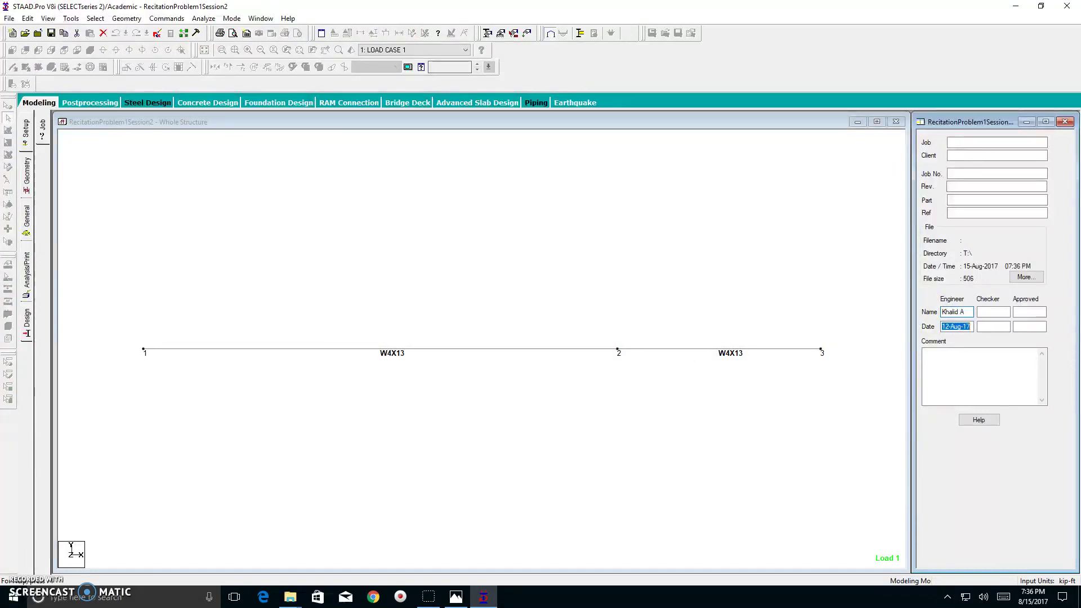
{"action": "left_click", "coordinate": [1007, 313]}
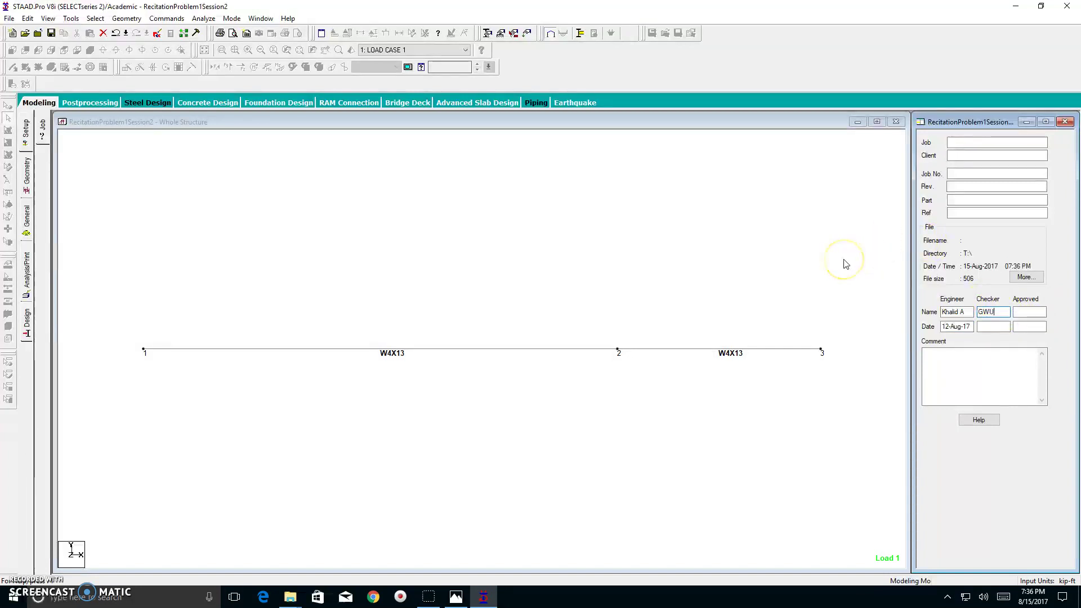
{"action": "left_click", "coordinate": [791, 316]}
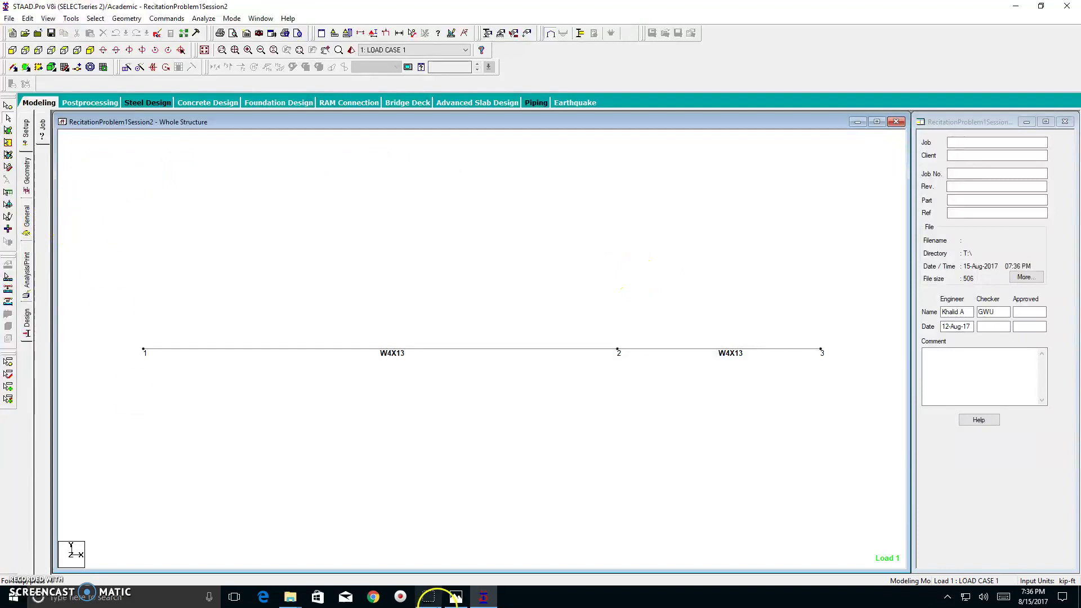
- Check the beam sketch, then open the General Support page listing nodes 1–3 with S1 'No support'
{"action": "left_click", "coordinate": [457, 596]}
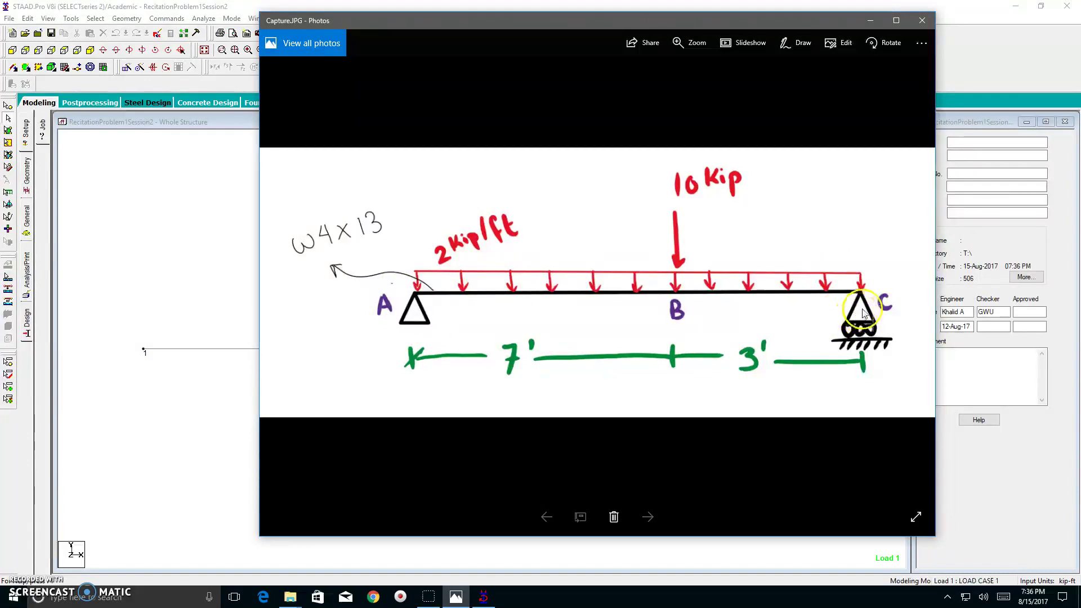
{"action": "left_click", "coordinate": [213, 256]}
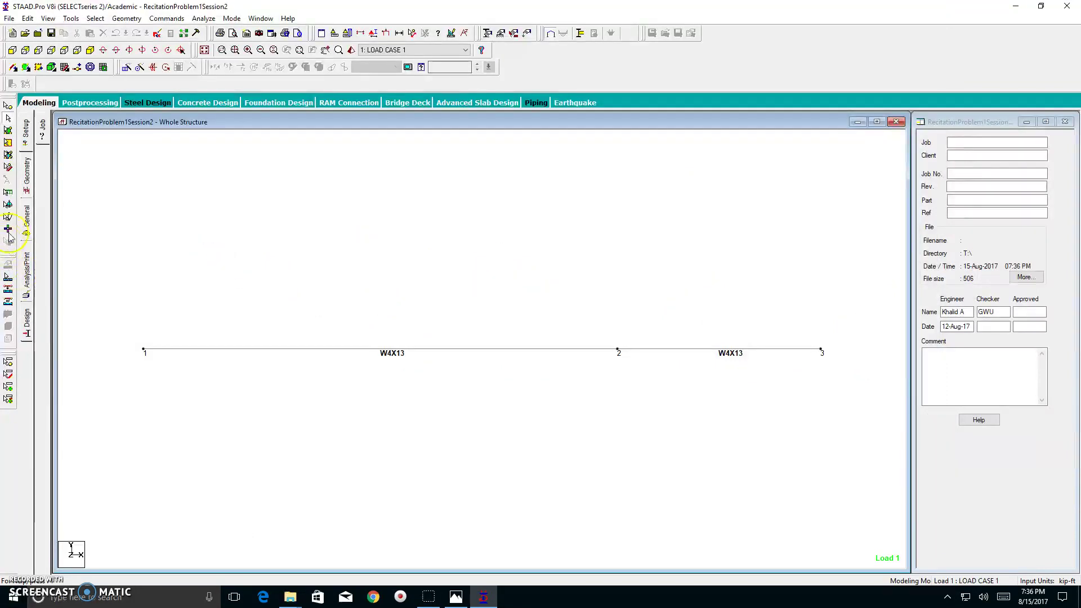
{"action": "left_click", "coordinate": [40, 222]}
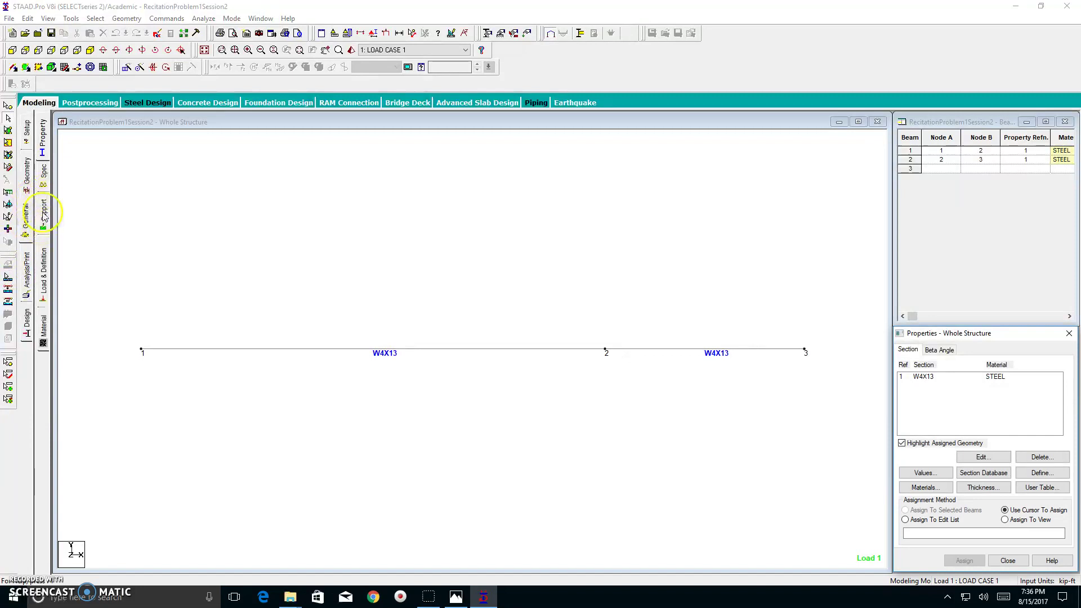
{"action": "left_click", "coordinate": [44, 217]}
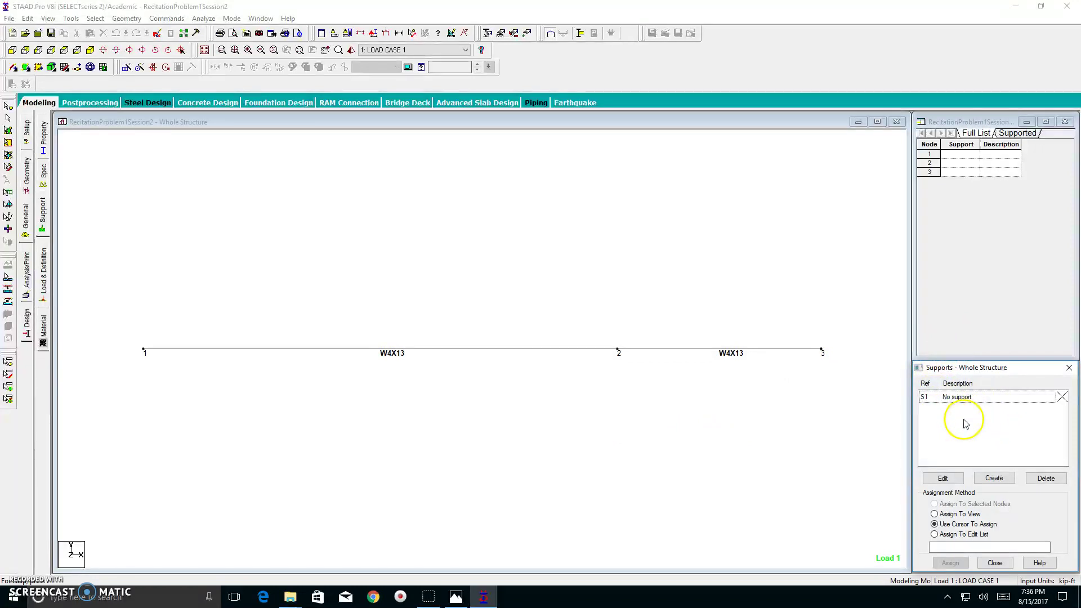
- Open the Create Support dialog, move it to the centre, and glance at the beam sketch
{"action": "left_click", "coordinate": [992, 479]}
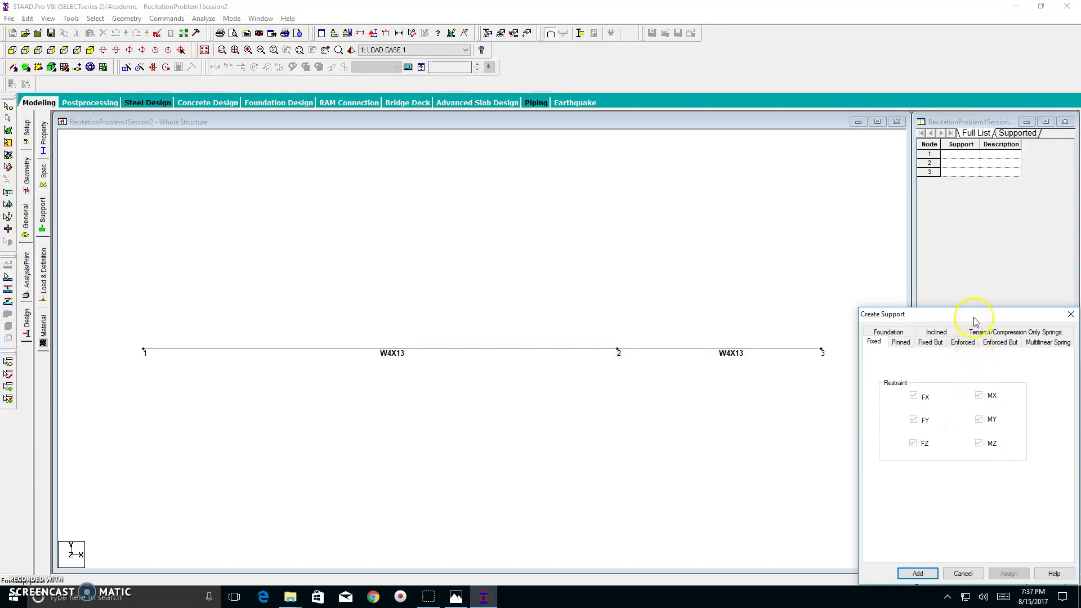
{"action": "left_click_drag", "start_coordinate": [974, 318], "coordinate": [490, 171]}
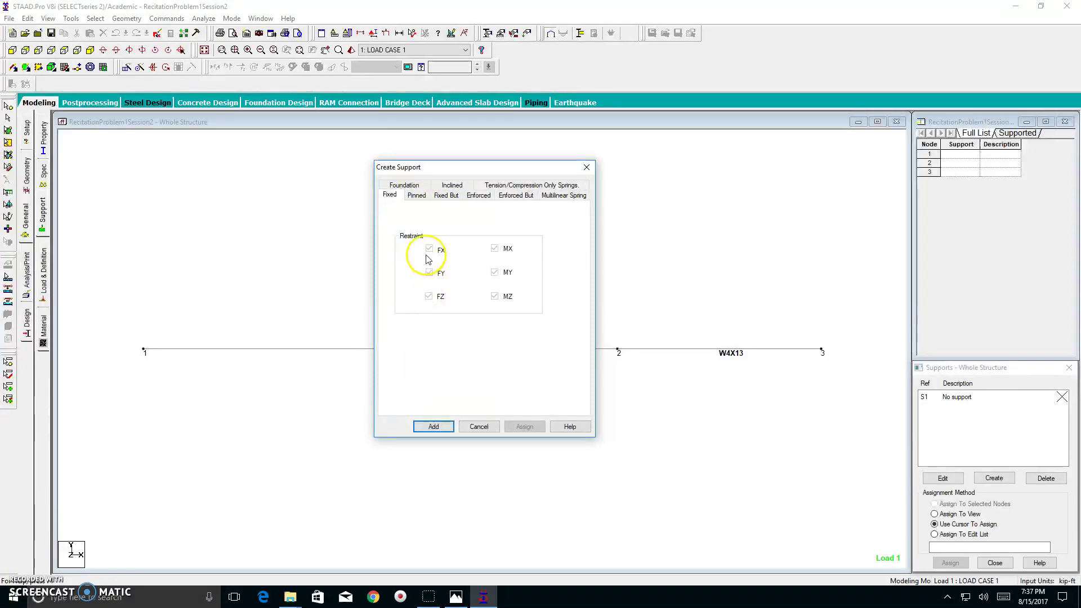
{"action": "left_click", "coordinate": [456, 597]}
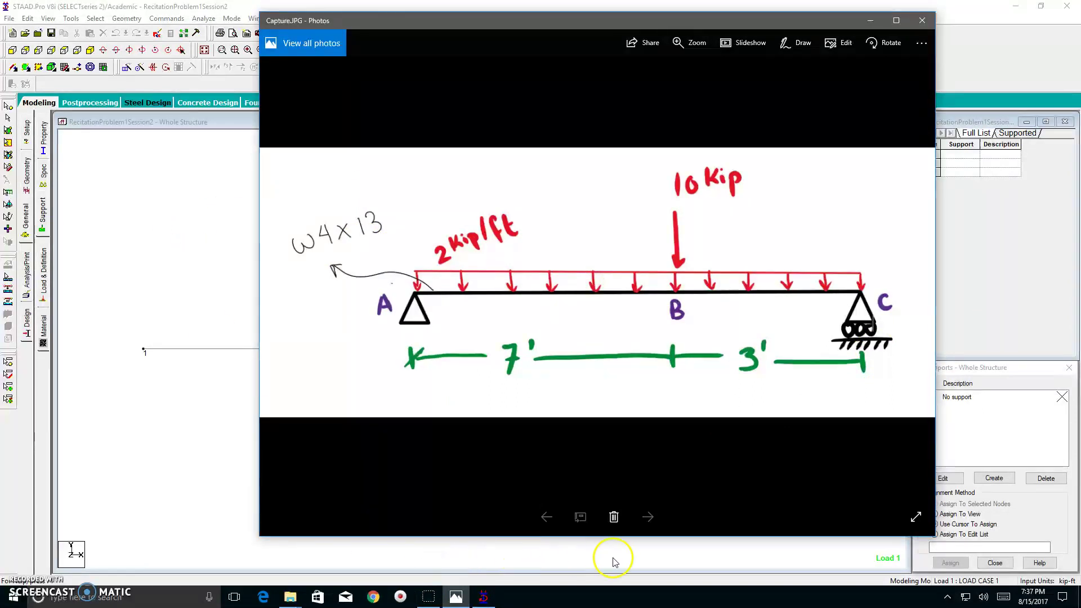
{"action": "left_click", "coordinate": [870, 20]}
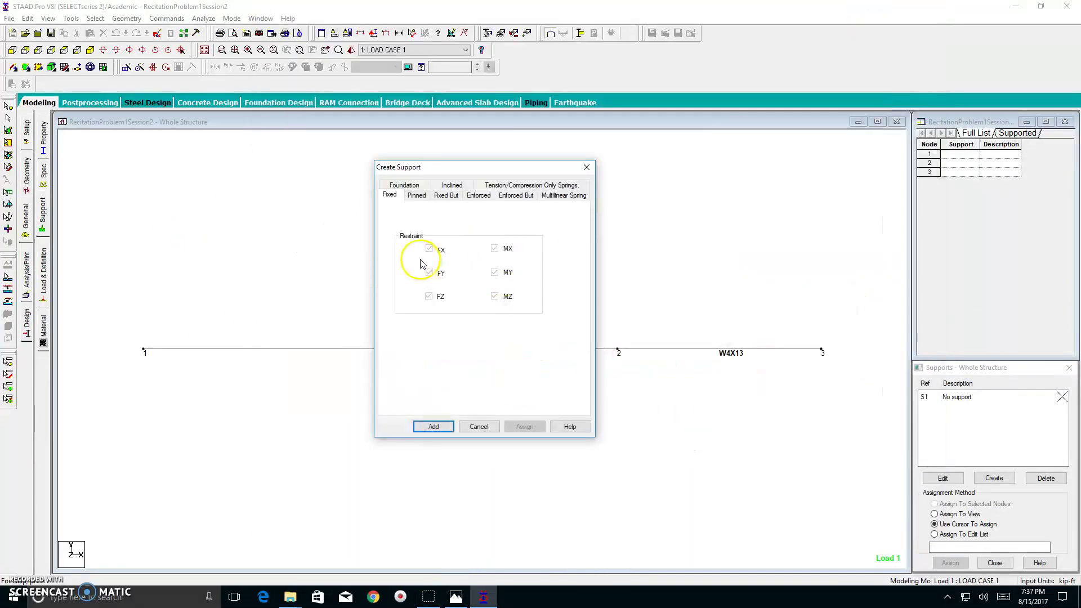
- Add a pinned support restraining FX, FY and FZ, listed as S2 'Support 2'
{"action": "left_click", "coordinate": [418, 197]}
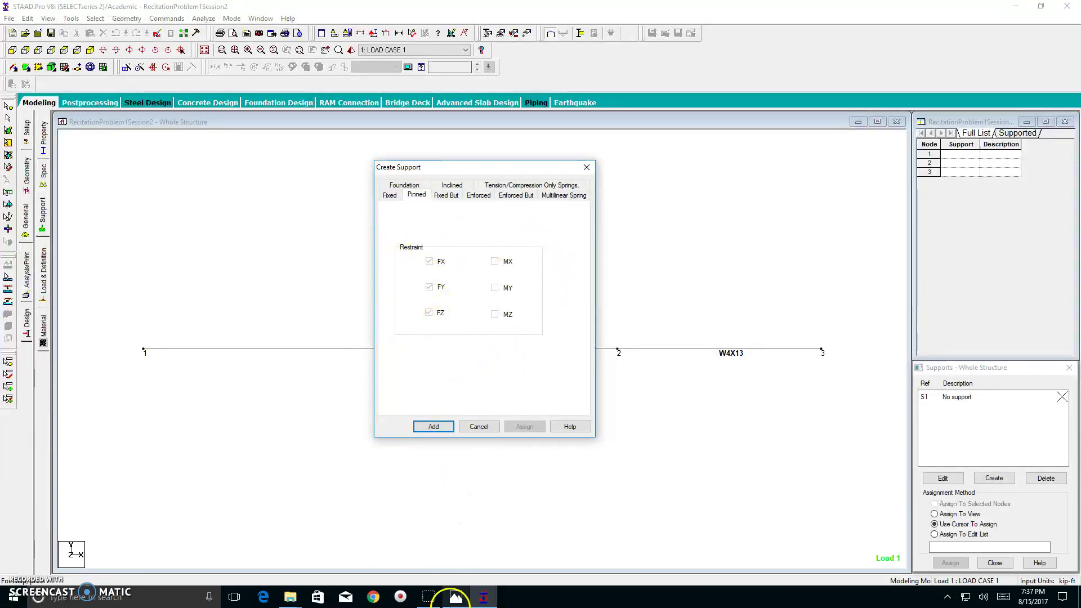
{"action": "left_click", "coordinate": [456, 597]}
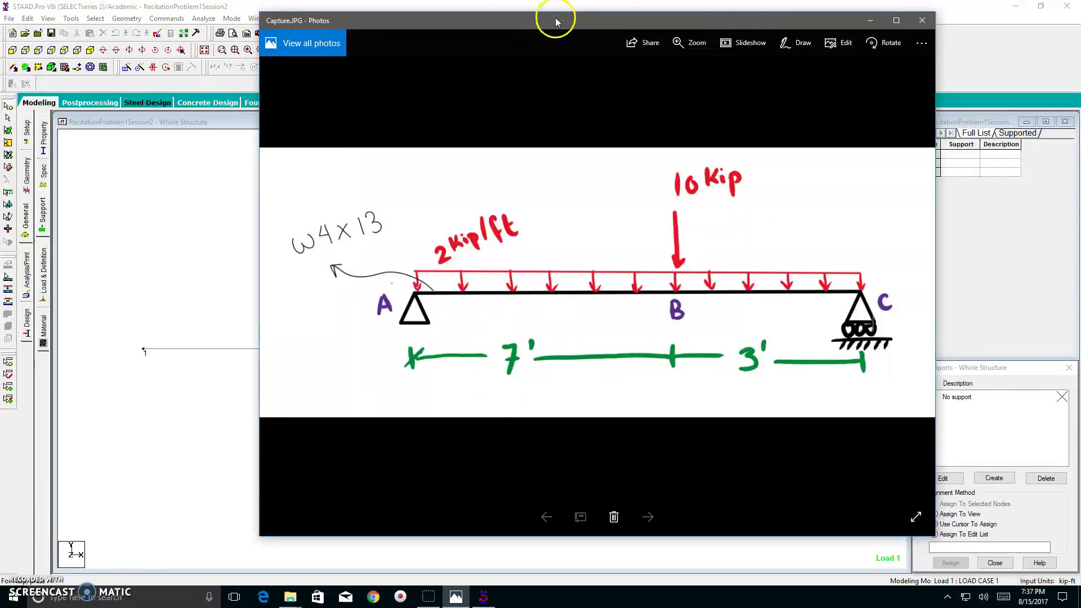
{"action": "left_click_drag", "start_coordinate": [555, 16], "coordinate": [529, 35]}
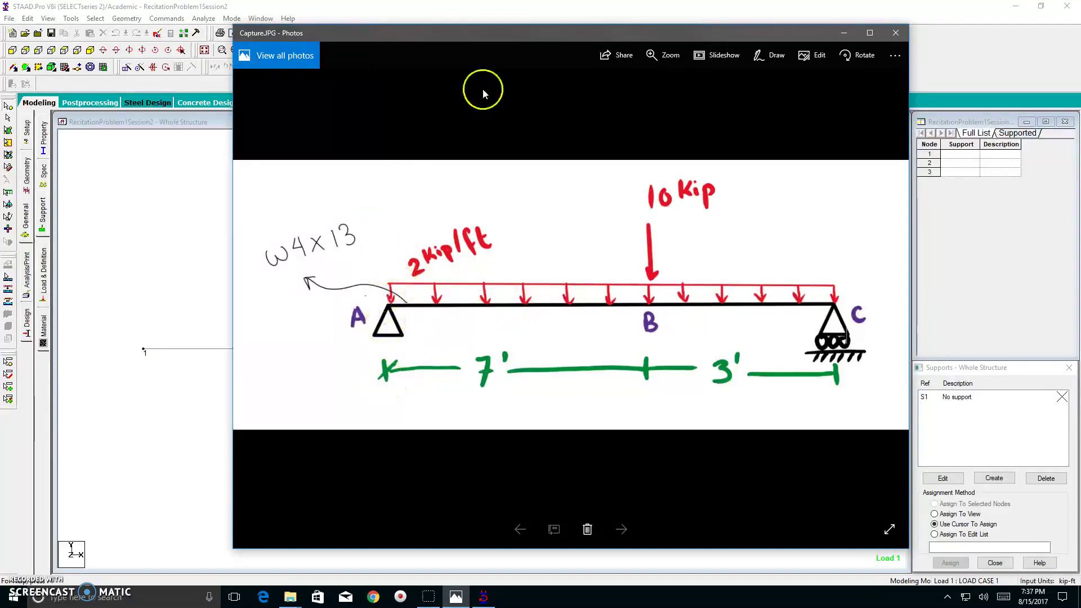
{"action": "left_click", "coordinate": [842, 33]}
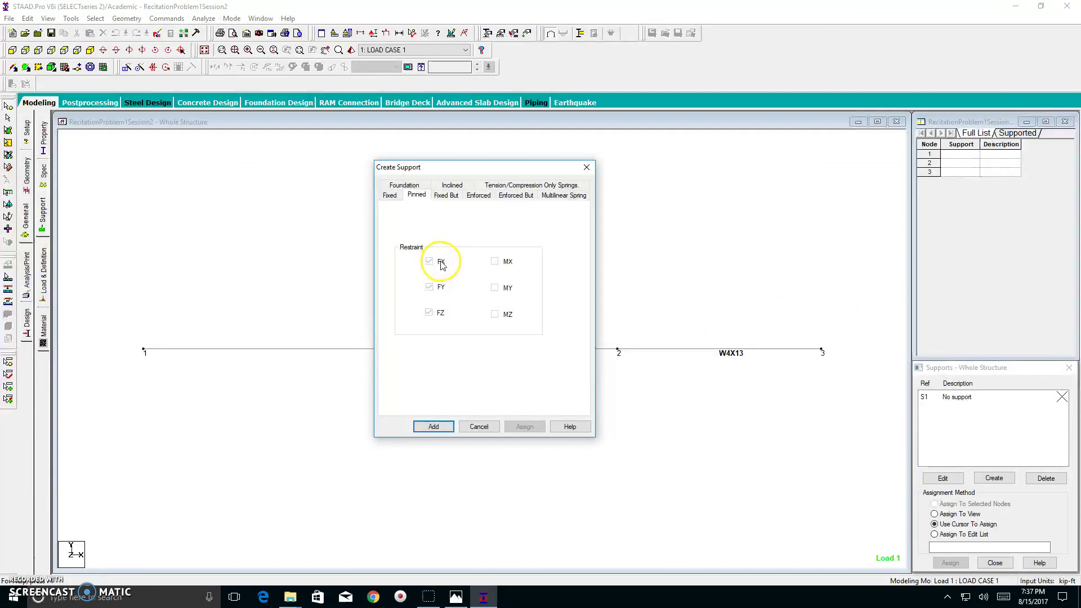
{"action": "left_click", "coordinate": [440, 317]}
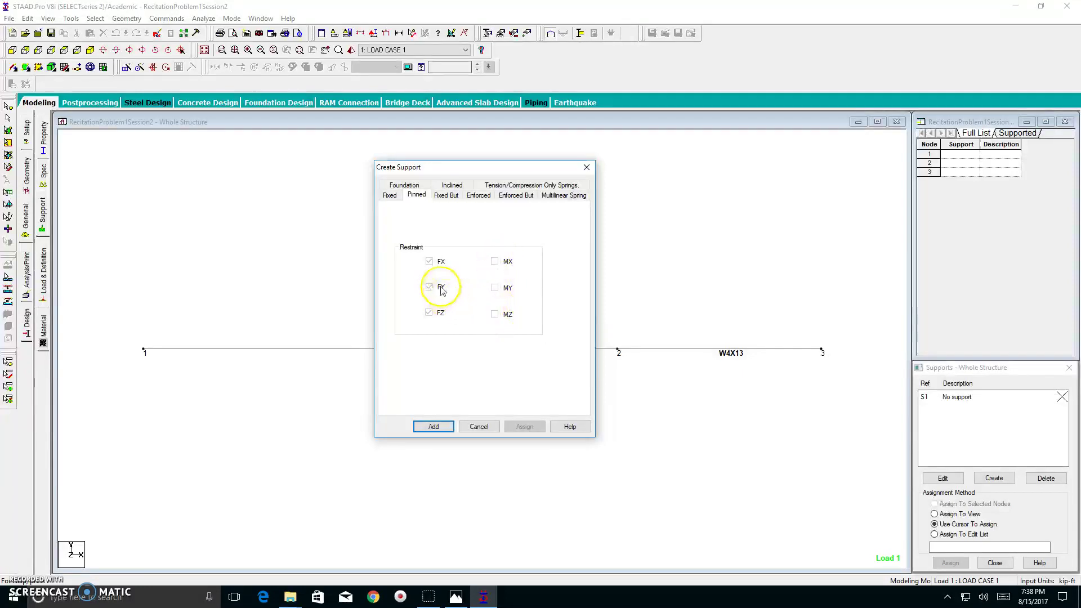
{"action": "left_click", "coordinate": [434, 427]}
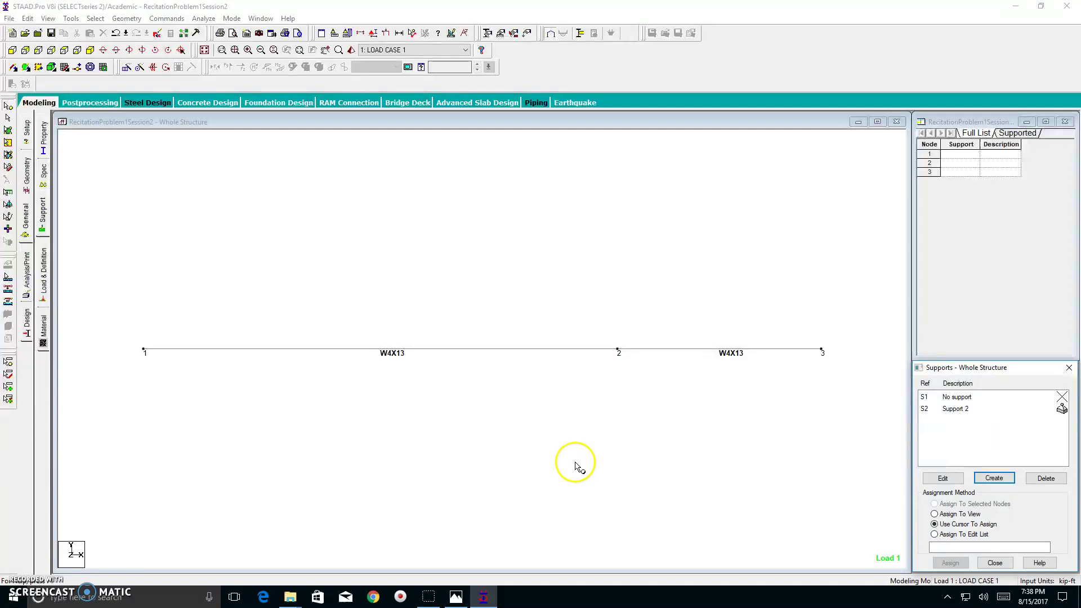
- Start another support on the Fixed But tab and bring up the Capture.JPG beam sketch
{"action": "left_click", "coordinate": [995, 479]}
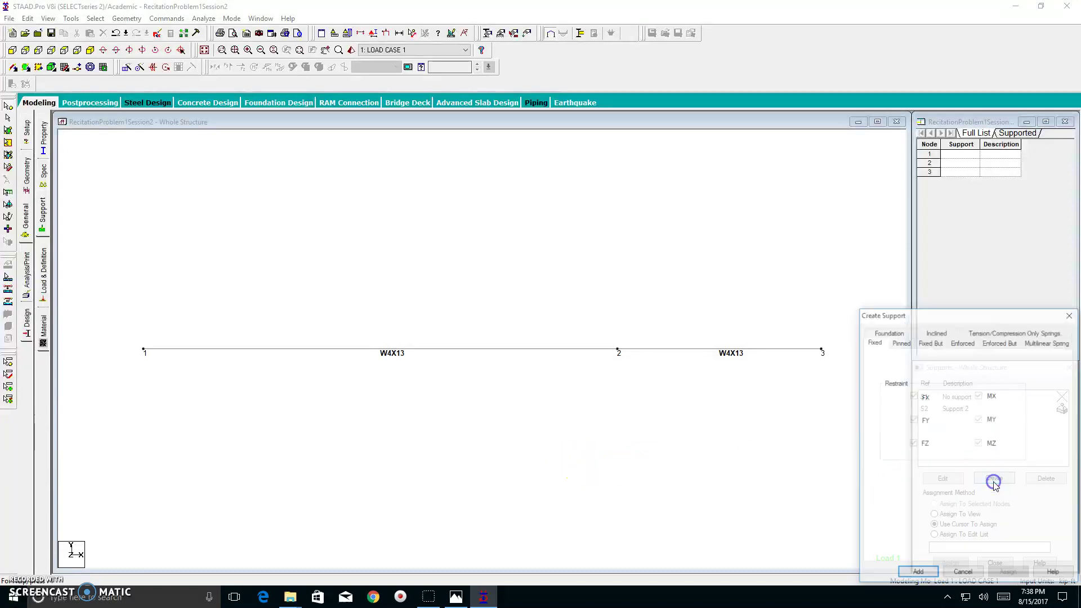
{"action": "left_click_drag", "start_coordinate": [973, 311], "coordinate": [473, 177]}
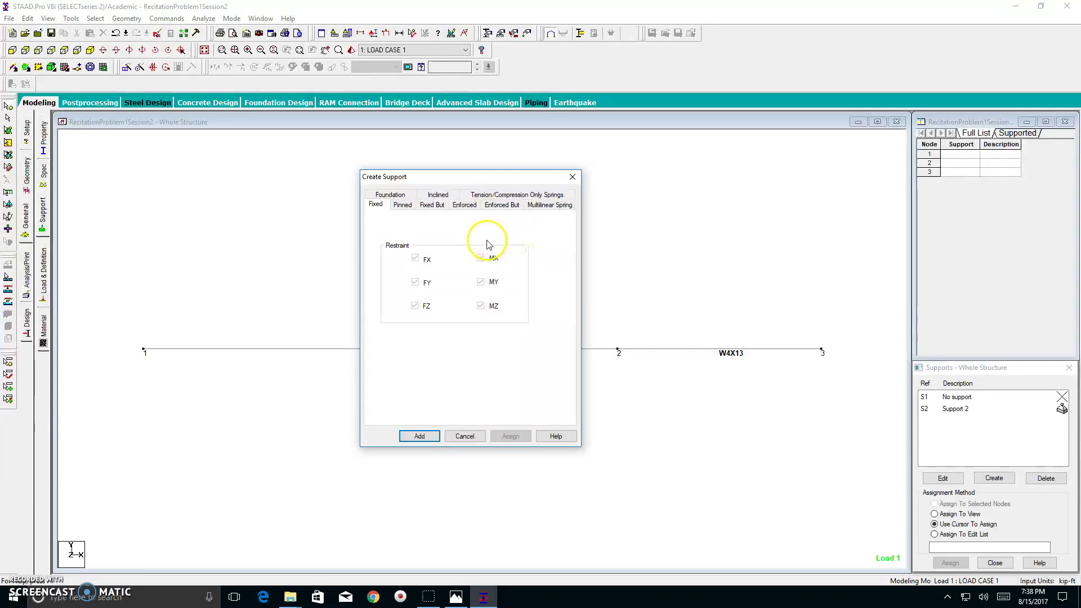
{"action": "left_click", "coordinate": [430, 206]}
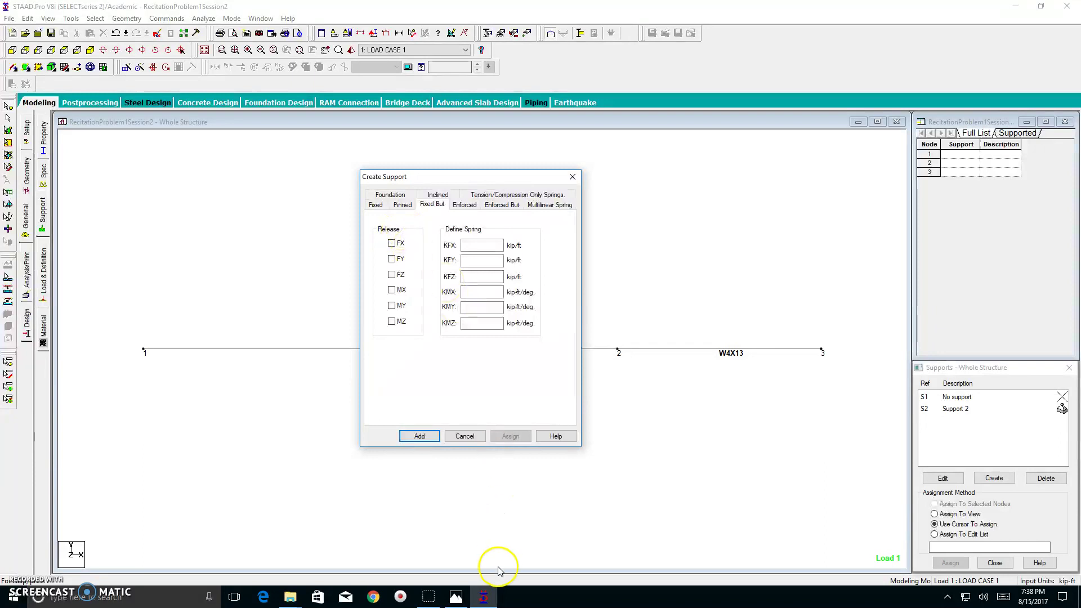
{"action": "left_click", "coordinate": [456, 598]}
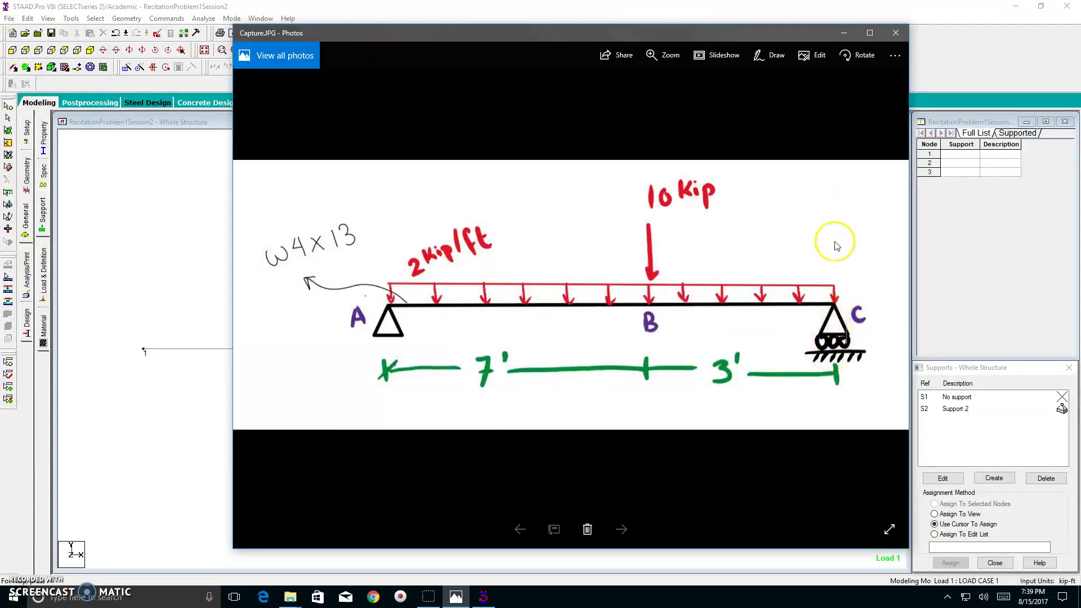
- Add roller support S3 releasing FX, FZ, MX, MY and MZ so only FY is restrained
{"action": "left_click", "coordinate": [841, 36]}
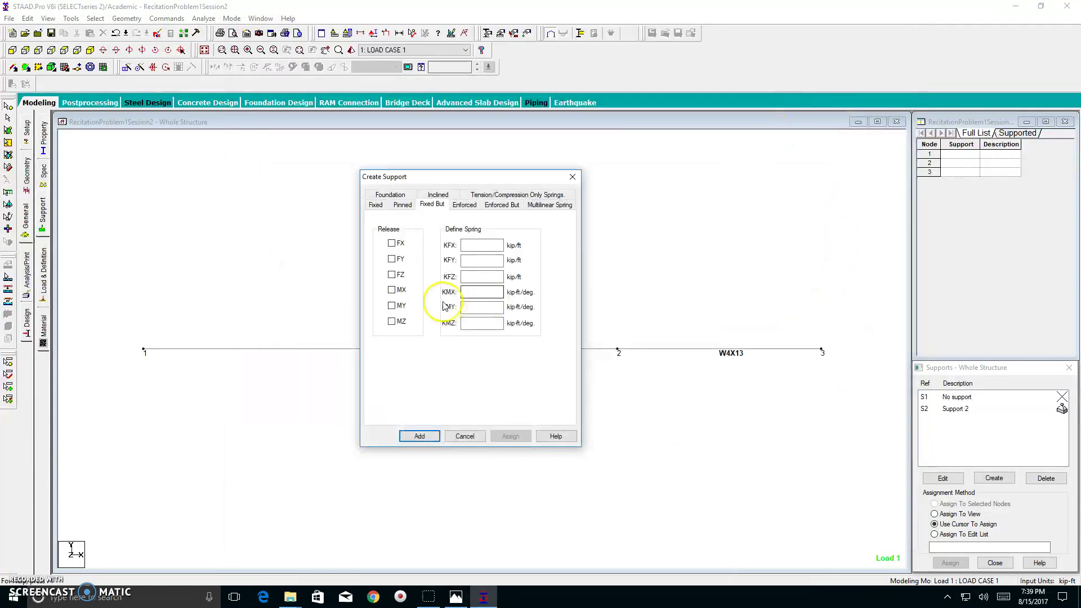
{"action": "left_click", "coordinate": [392, 245]}
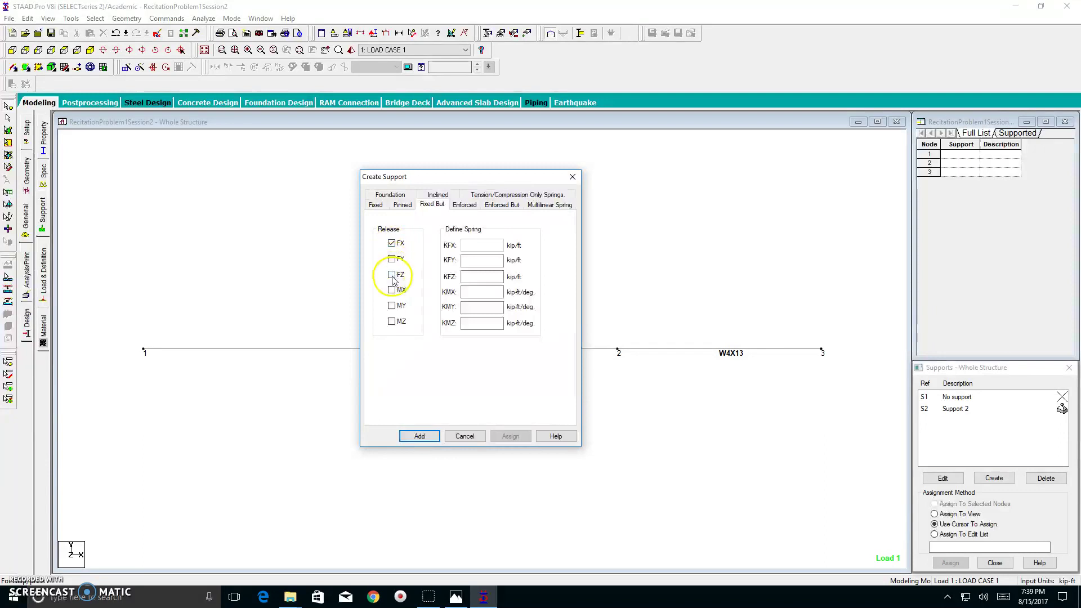
{"action": "left_click", "coordinate": [392, 276]}
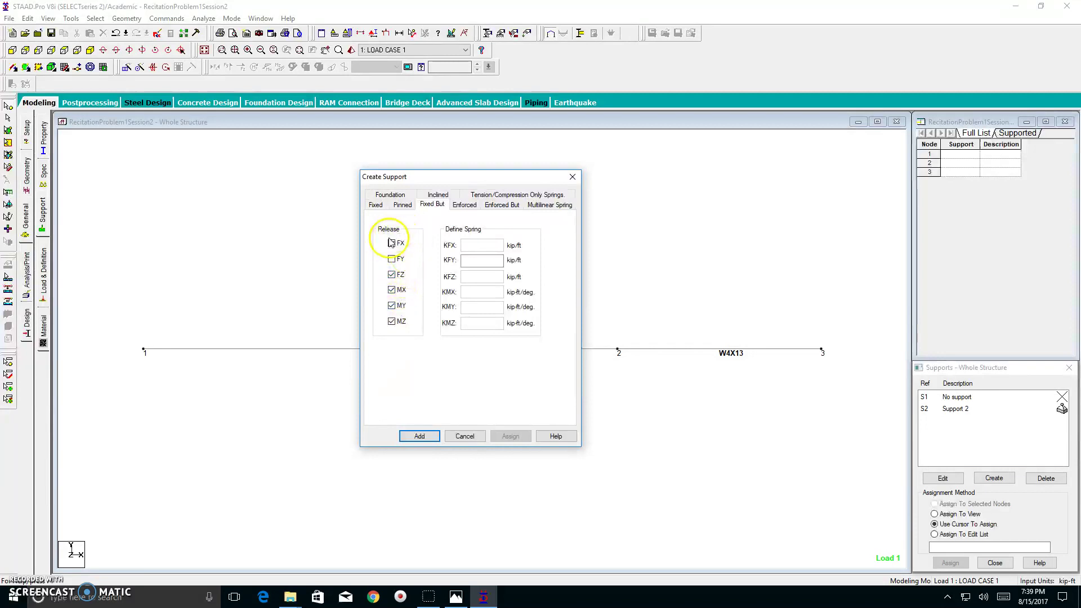
{"action": "left_click", "coordinate": [408, 440]}
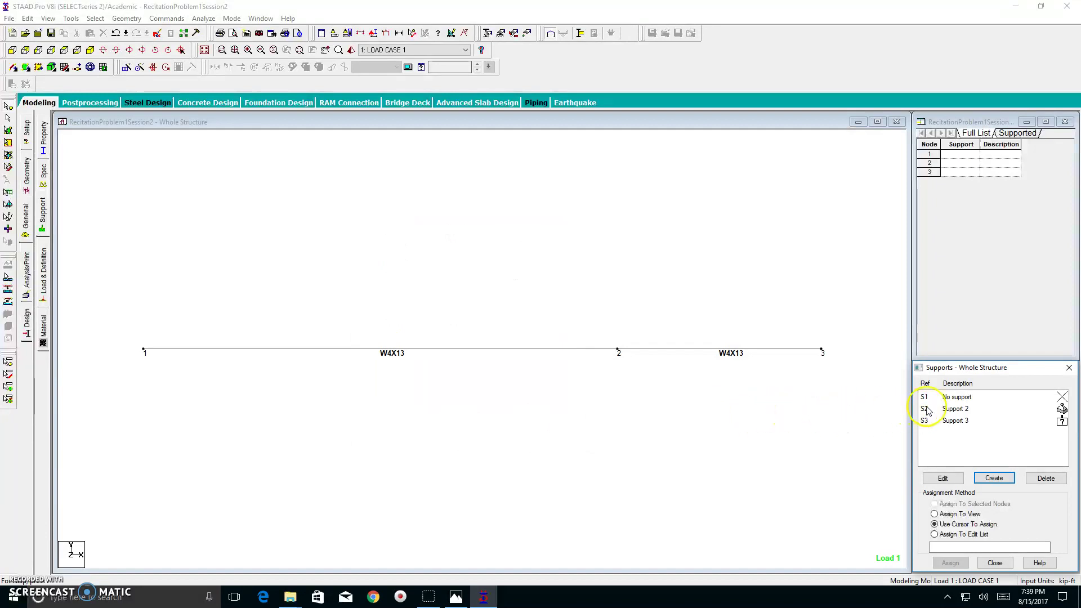
- Assign pinned Support 2 to node 1 and roller Support 3 to node 3 with the cursor
{"action": "left_click", "coordinate": [983, 412]}
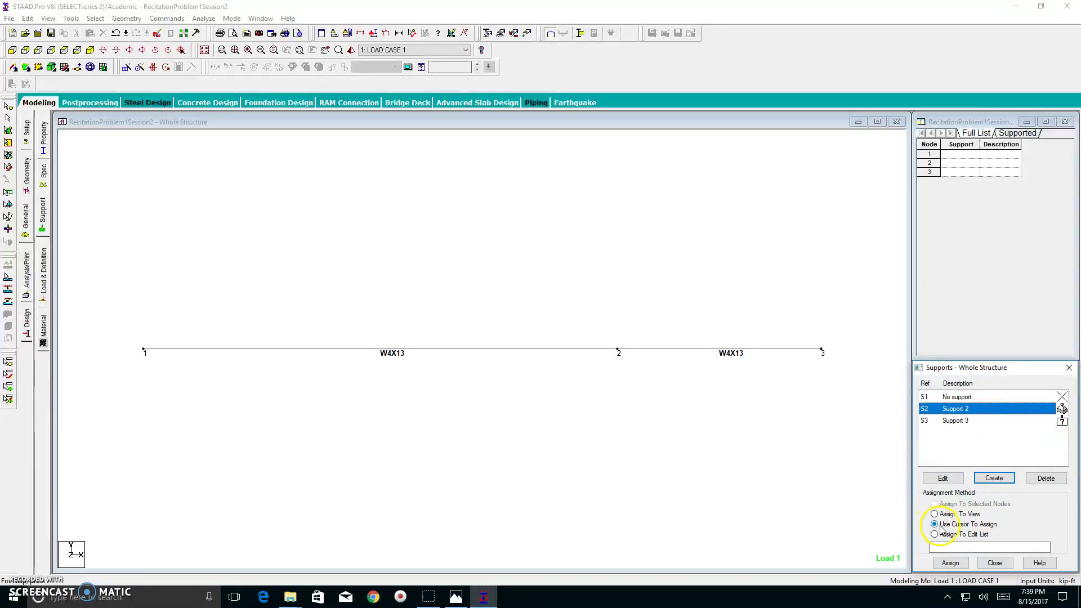
{"action": "left_click", "coordinate": [940, 565]}
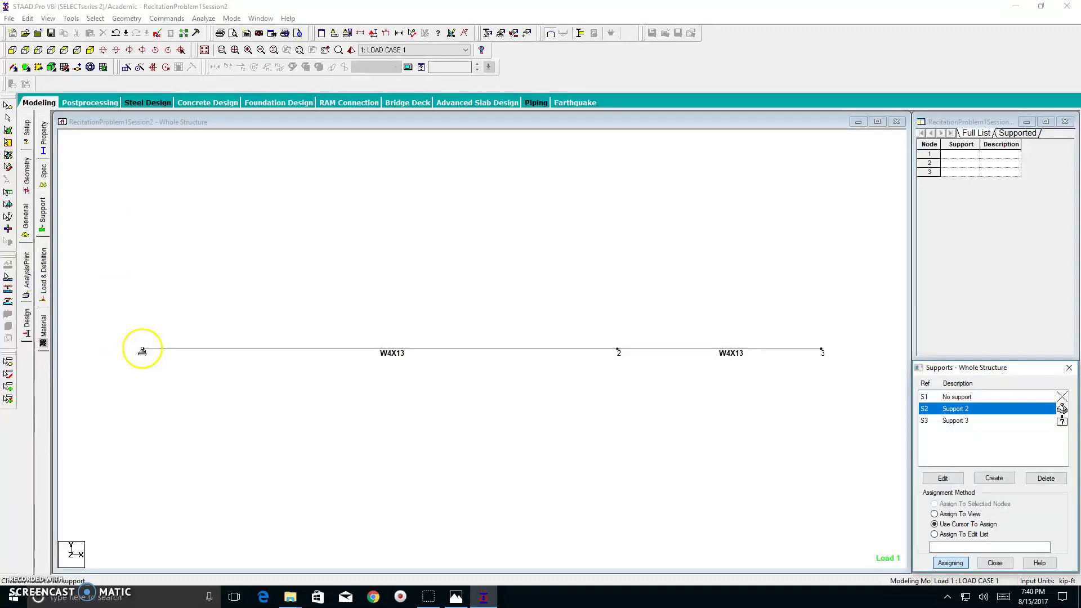
{"action": "left_click", "coordinate": [145, 352]}
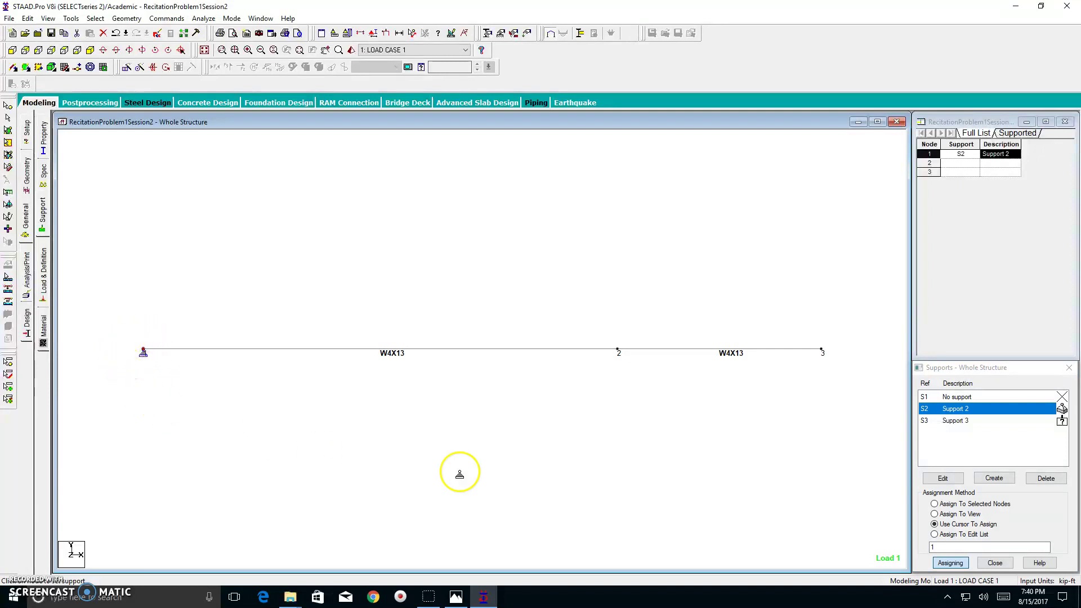
{"action": "left_click", "coordinate": [956, 421]}
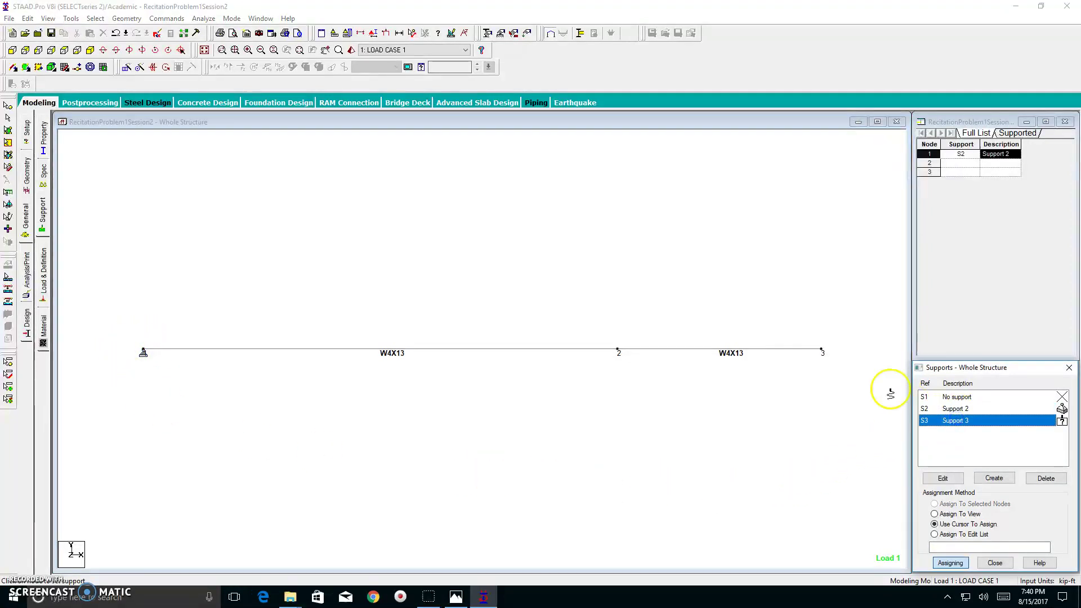
{"action": "left_click", "coordinate": [822, 352]}
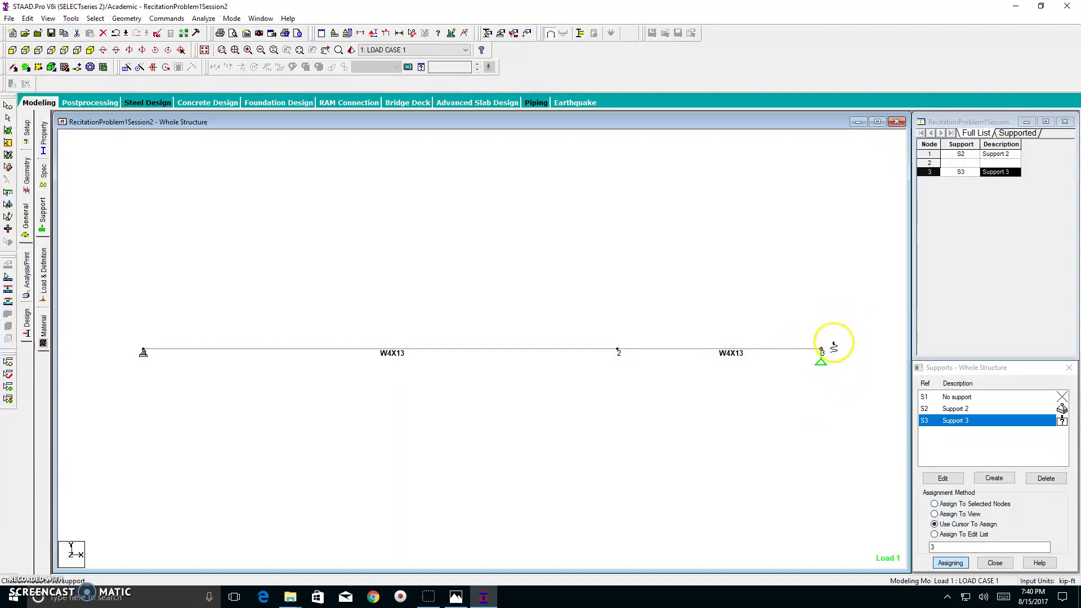
{"action": "left_click", "coordinate": [454, 596]}
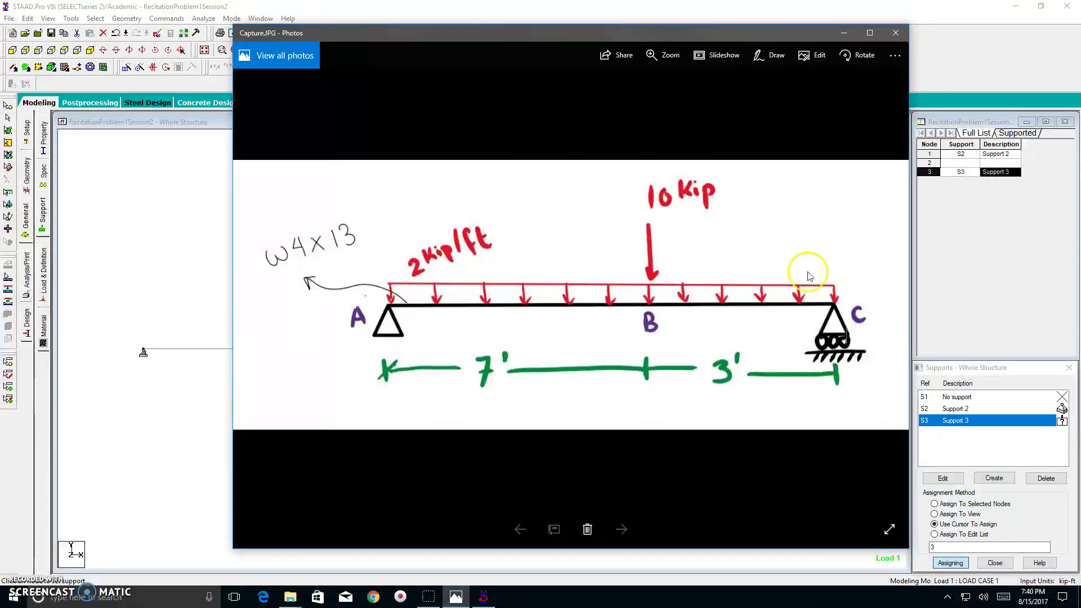
- Move the Photos beam sketch window around to compare it with the STAAD model
{"action": "left_click_drag", "start_coordinate": [779, 32], "coordinate": [518, 170]}
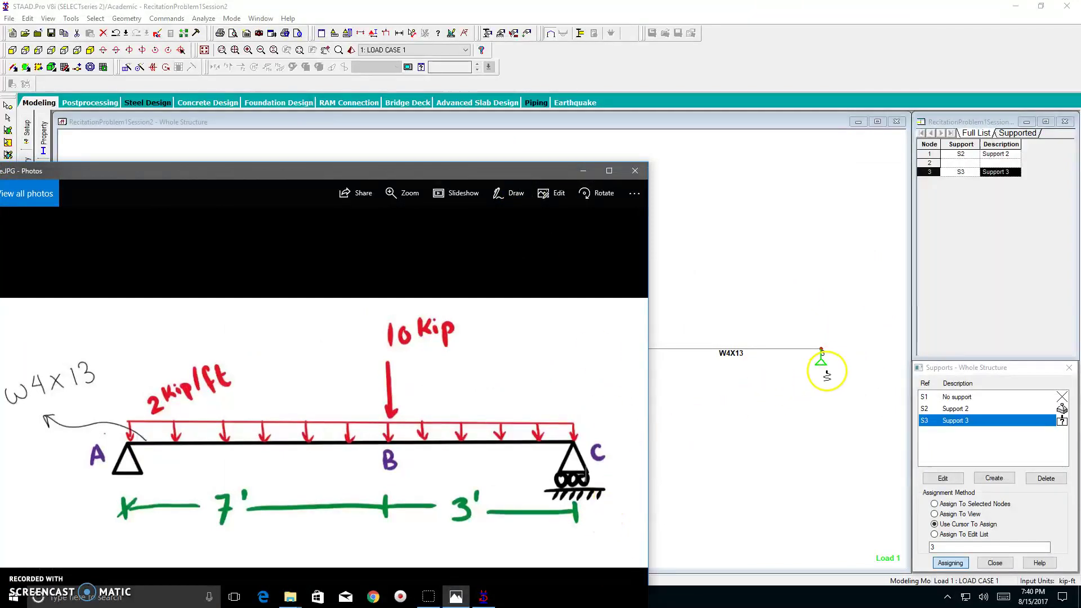
{"action": "left_click_drag", "start_coordinate": [535, 169], "coordinate": [780, 101]}
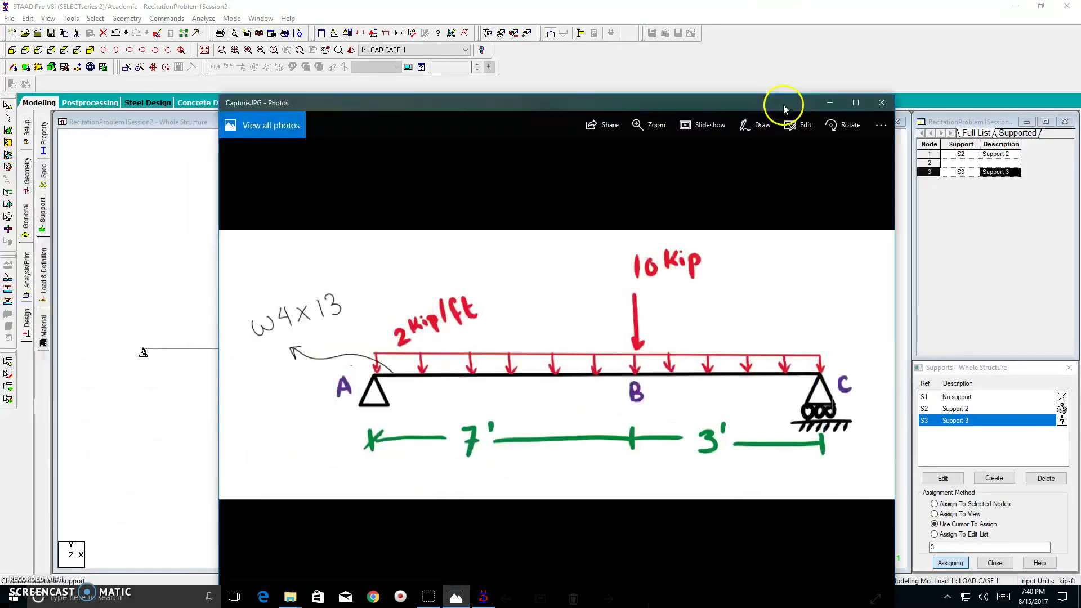
- Minimize the beam sketch and save the modified model through Auto Save
{"action": "left_click", "coordinate": [829, 103]}
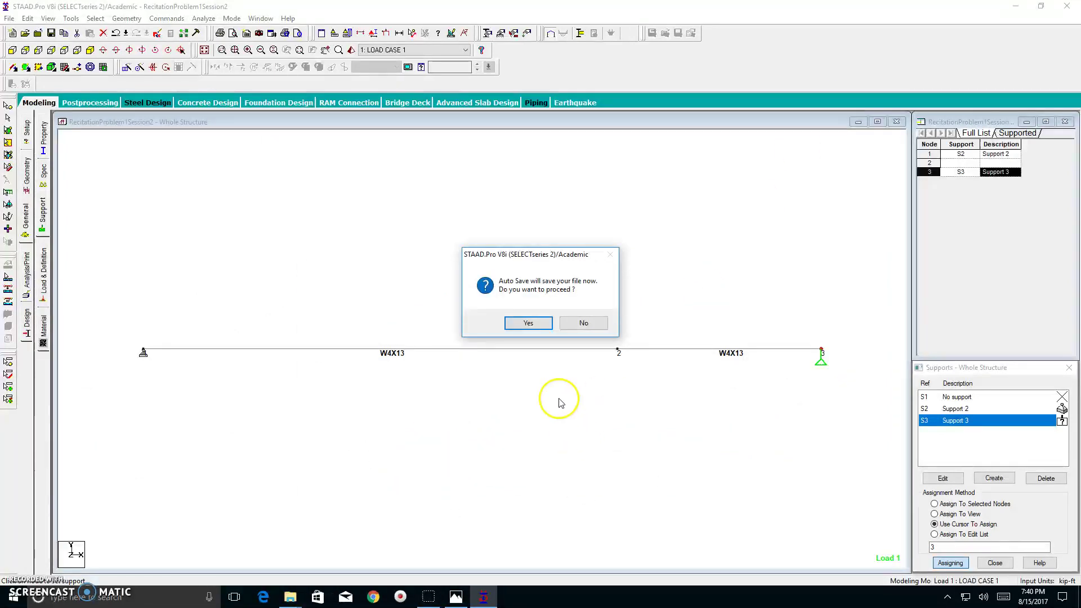
{"action": "left_click", "coordinate": [529, 325]}
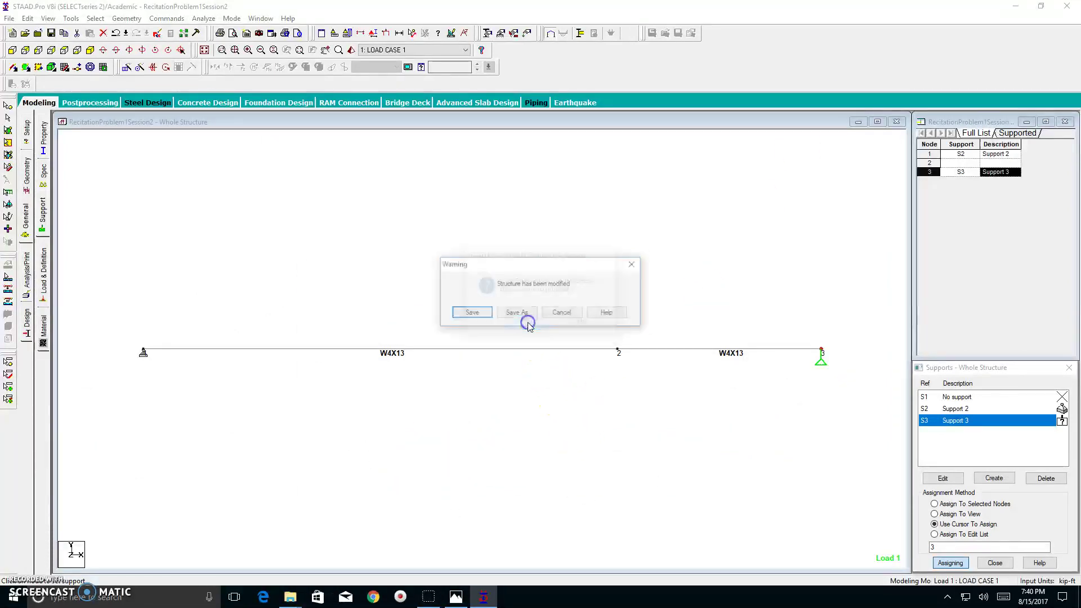
{"action": "left_click", "coordinate": [472, 315]}
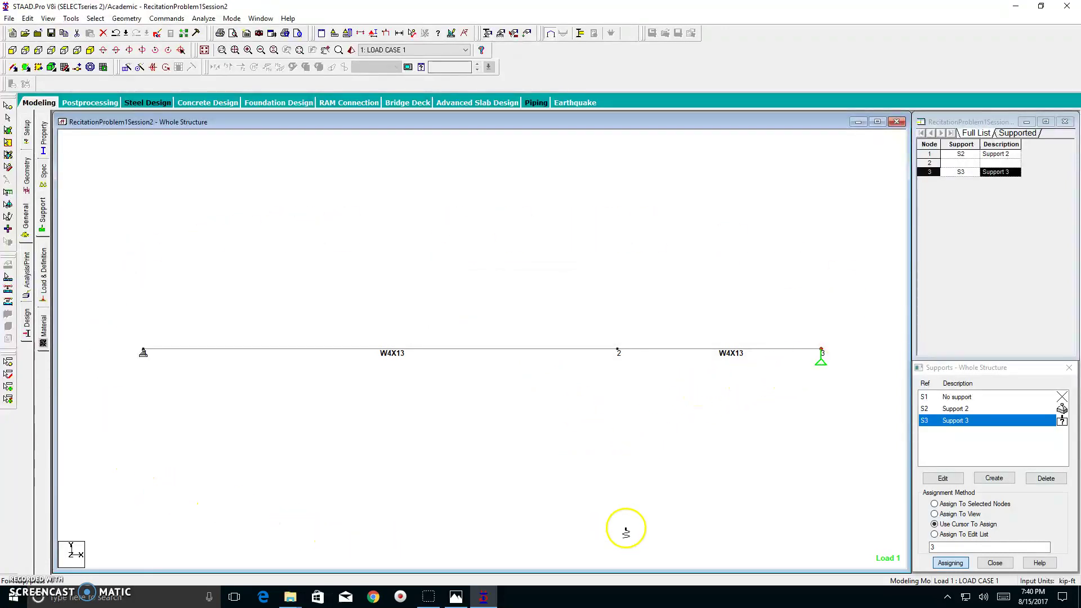
- Switch to Load & Definition and select Load Cases Details, briefly rechecking the sketch
{"action": "left_click", "coordinate": [44, 270]}
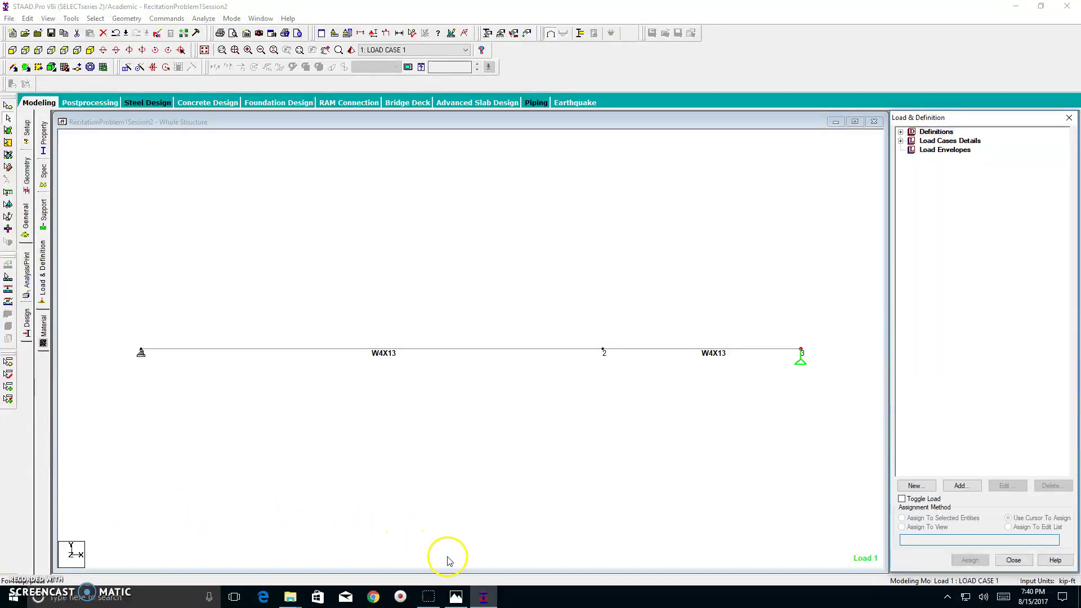
{"action": "left_click", "coordinate": [455, 595]}
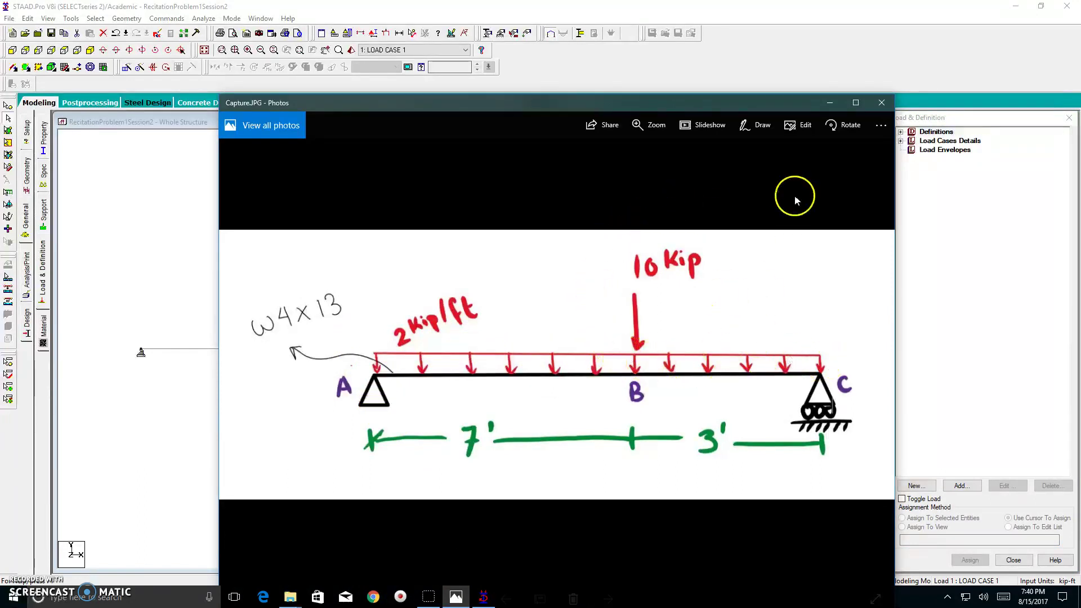
{"action": "left_click", "coordinate": [829, 103]}
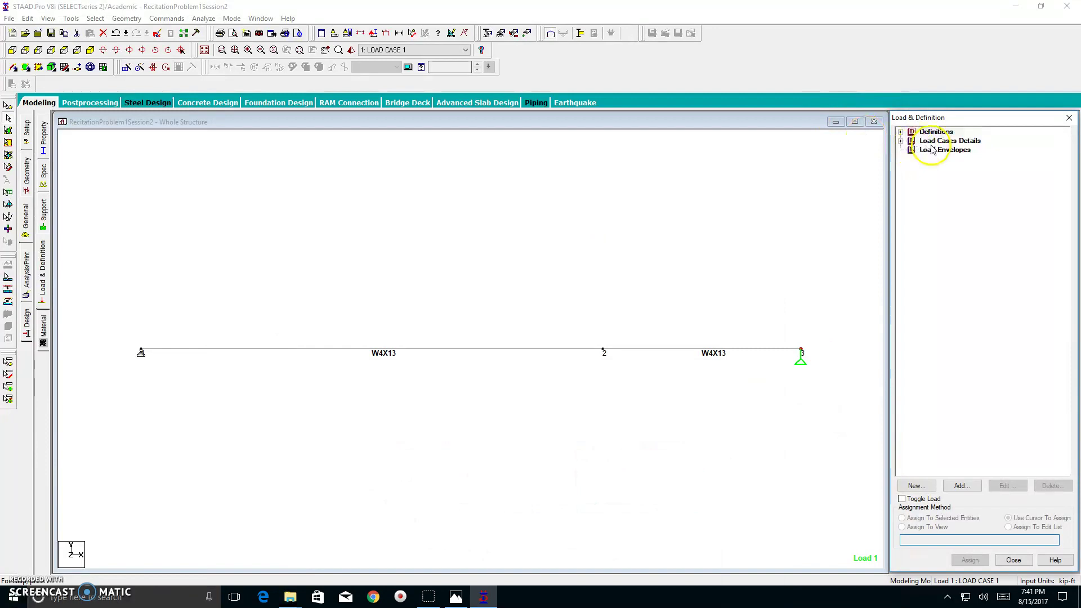
{"action": "left_click", "coordinate": [937, 142]}
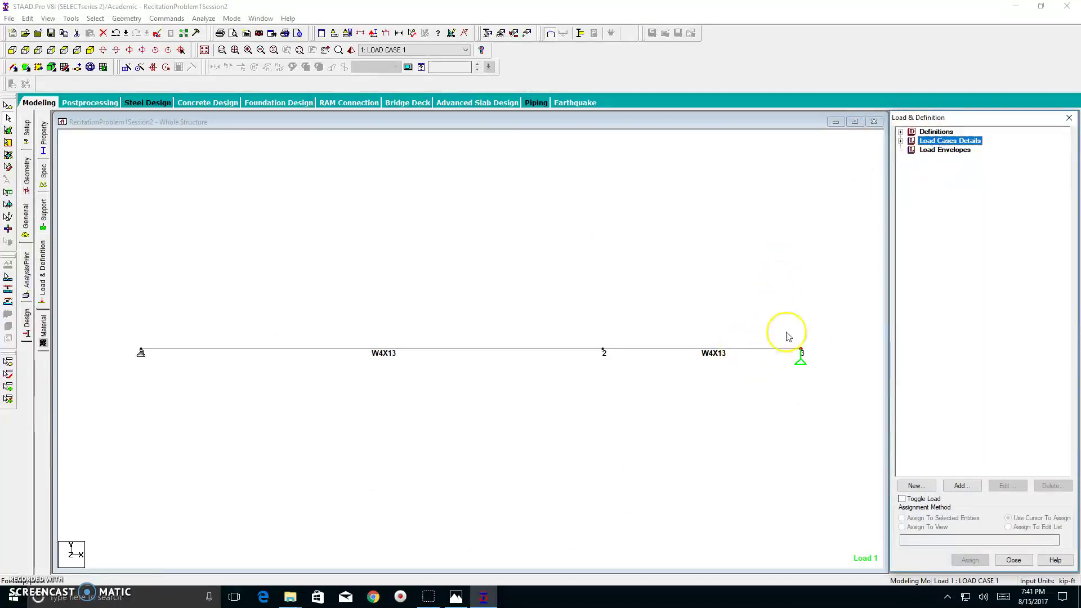
- Create a new load case titled LOAD CASE 1 and select it for adding loads
{"action": "left_click", "coordinate": [962, 485]}
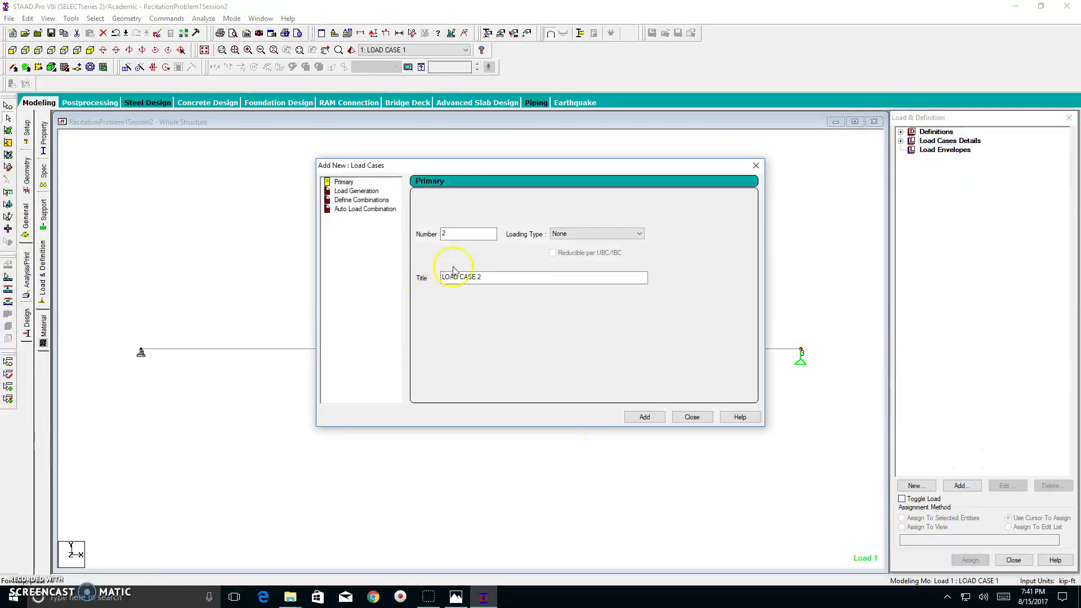
{"action": "left_click", "coordinate": [485, 277]}
{"action": "left_click", "coordinate": [478, 278]}
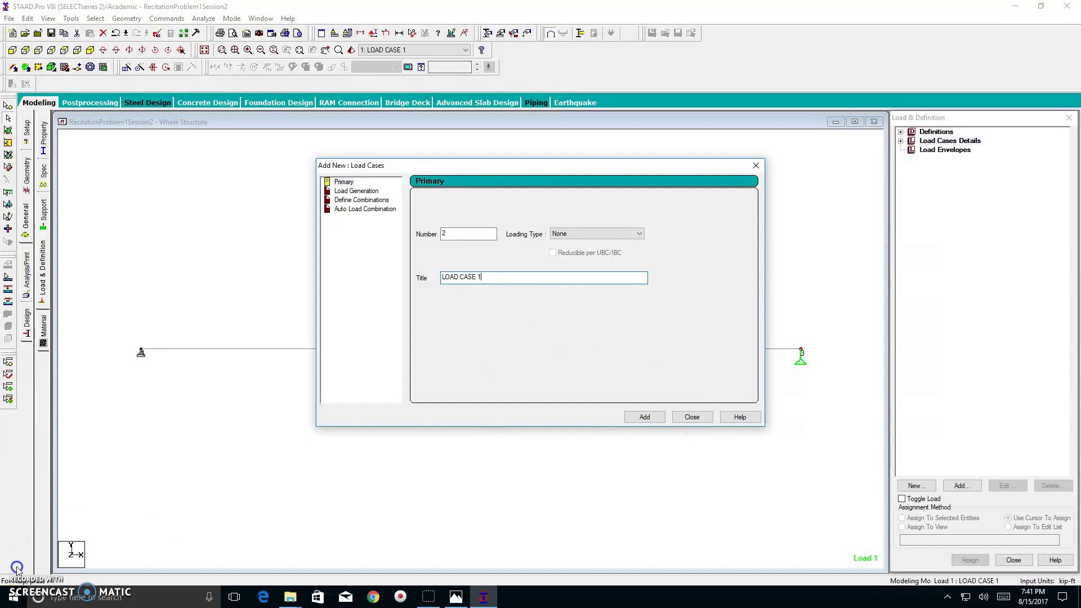
{"action": "left_click", "coordinate": [481, 278]}
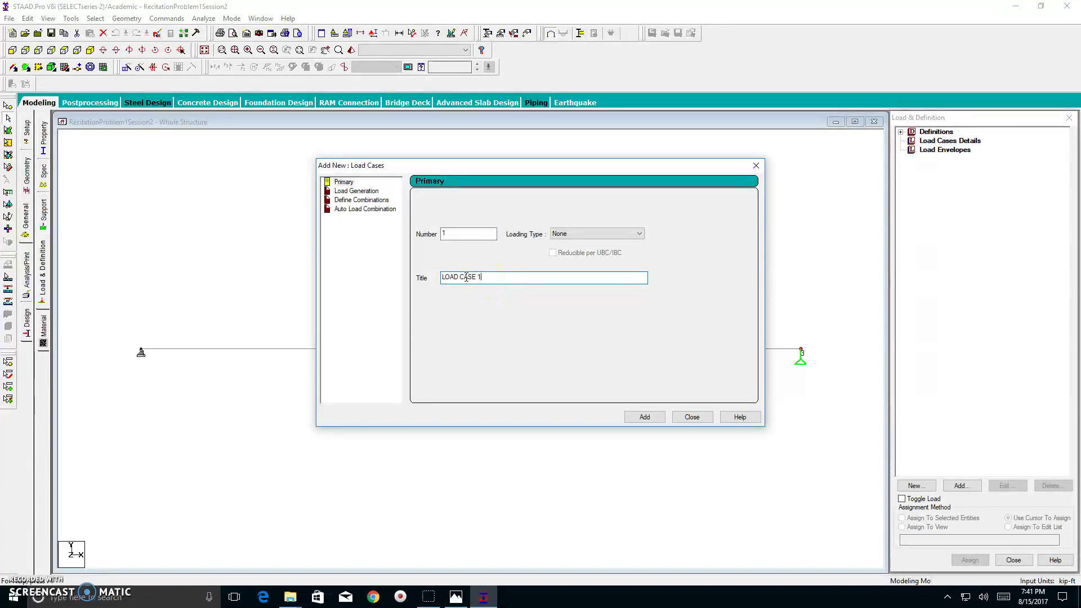
{"action": "left_click", "coordinate": [645, 420]}
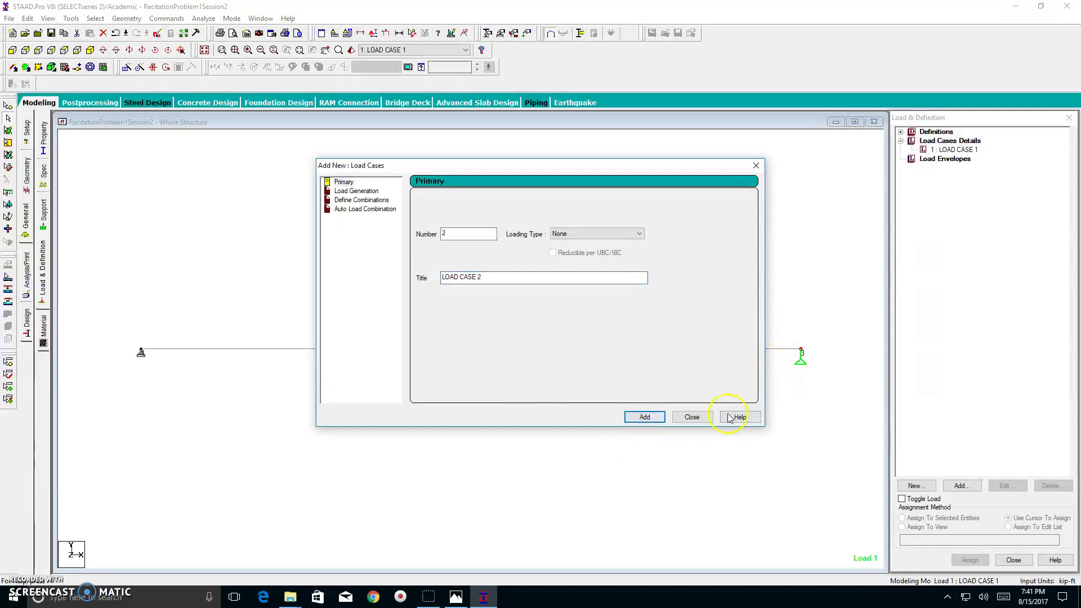
{"action": "left_click", "coordinate": [693, 417]}
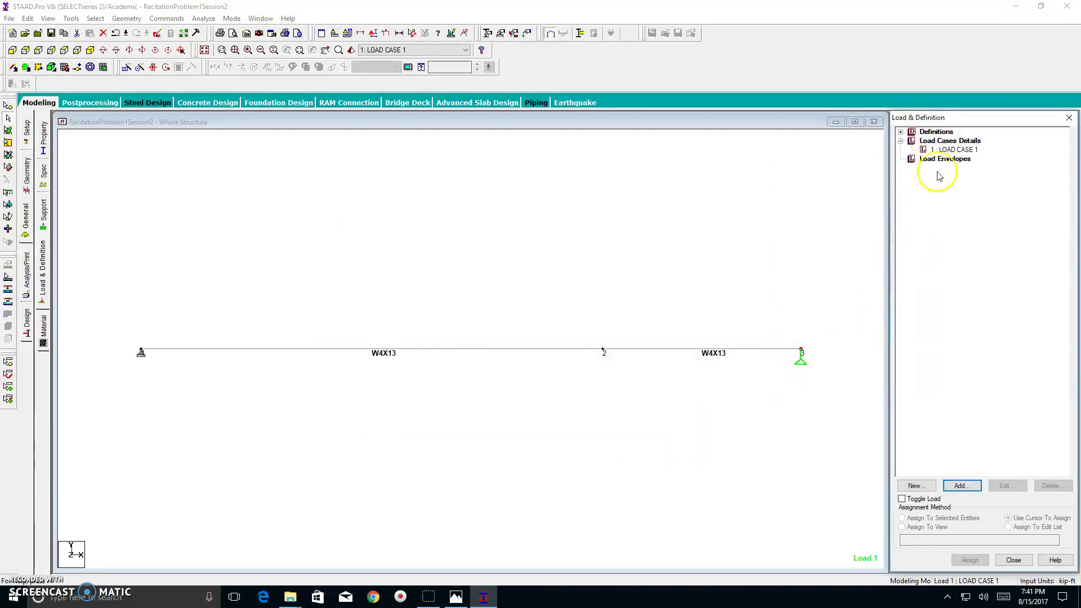
{"action": "left_click", "coordinate": [960, 150]}
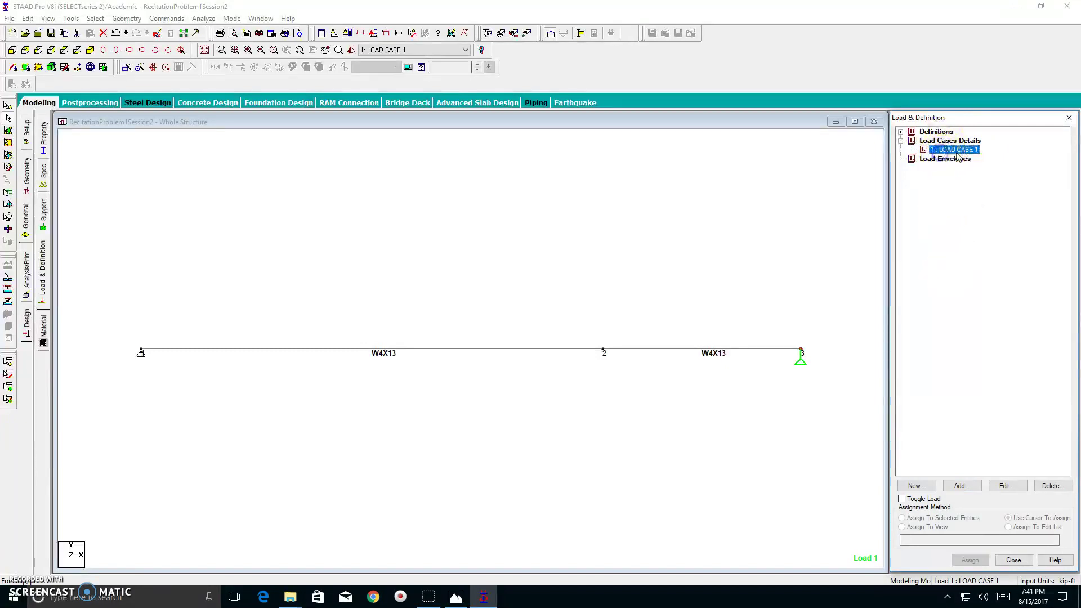
- Define a Node nodal load with Fy = -10 kip and add it to LOAD CASE 1
{"action": "left_click", "coordinate": [960, 483]}
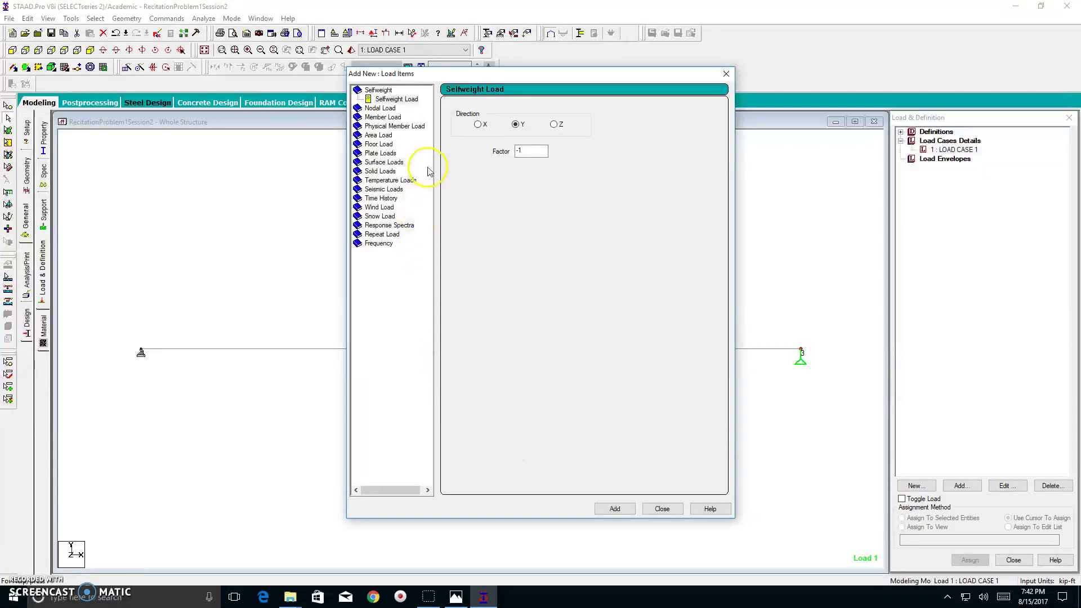
{"action": "left_click", "coordinate": [456, 597]}
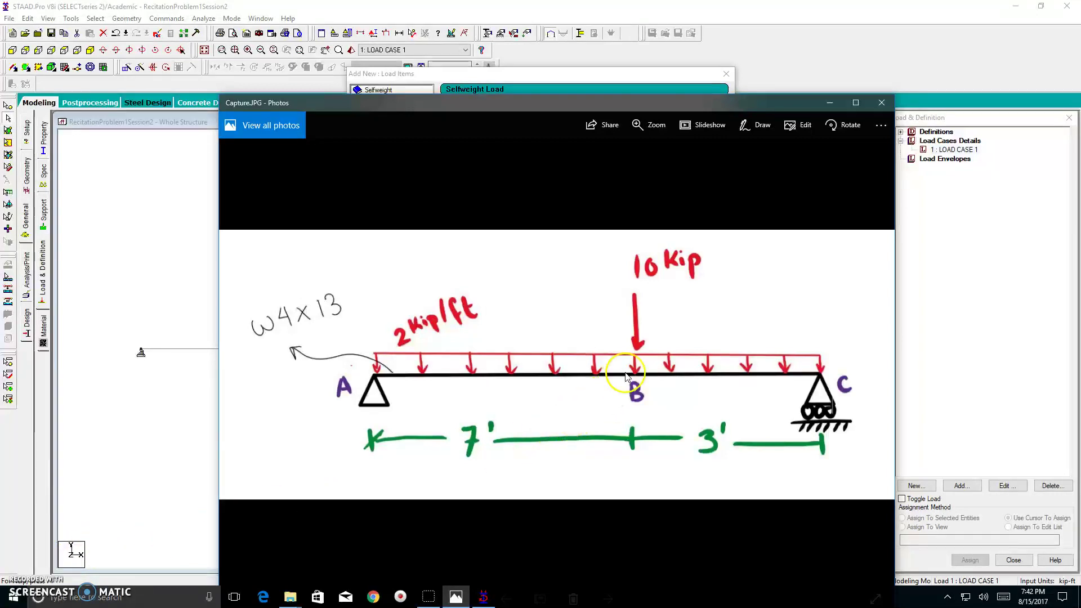
{"action": "left_click", "coordinate": [828, 107]}
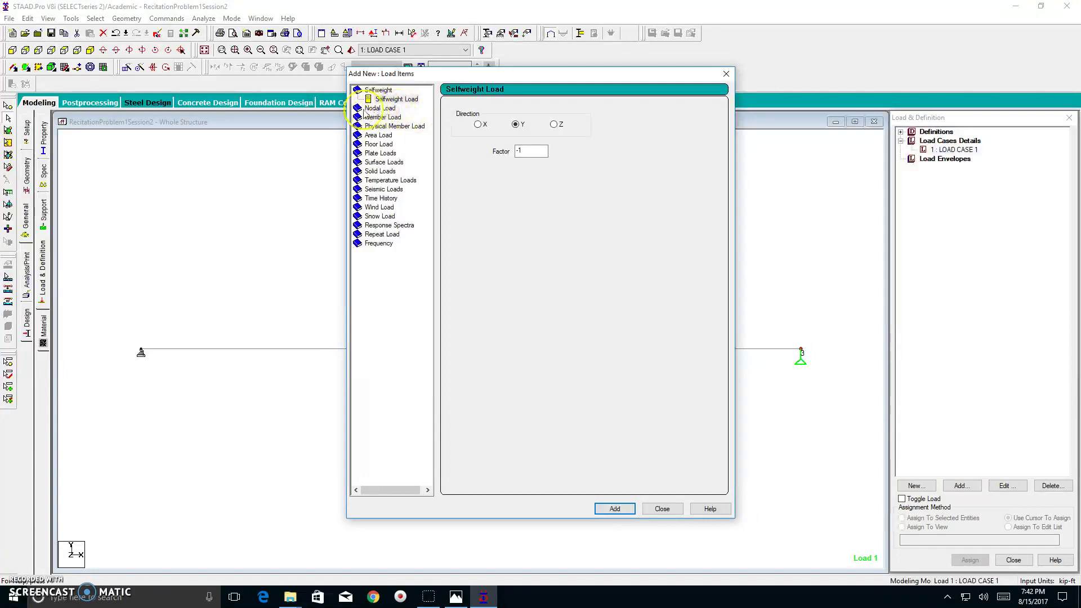
{"action": "left_click", "coordinate": [375, 109]}
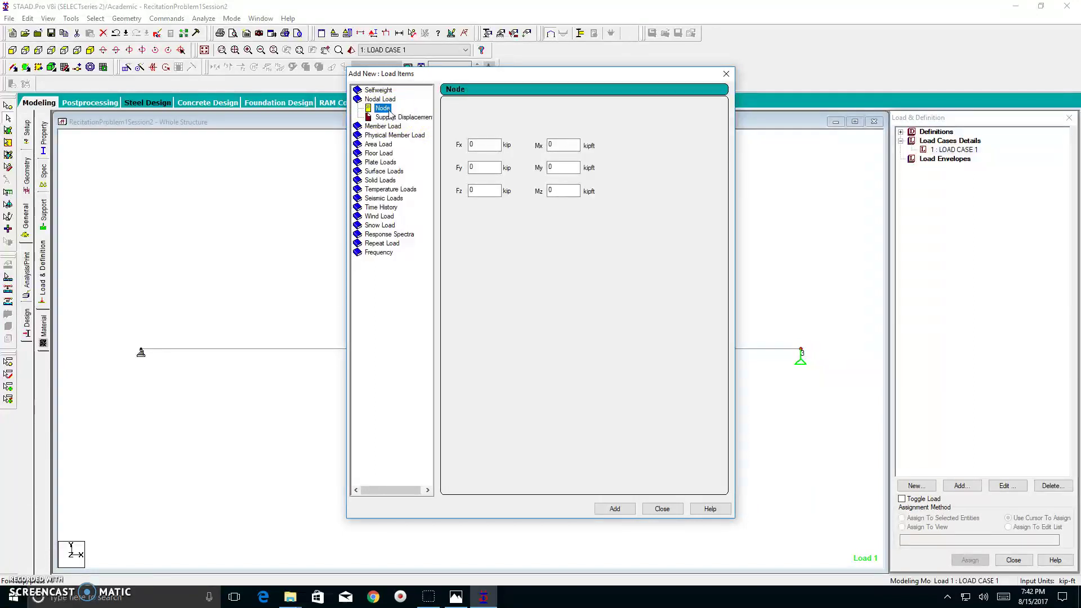
{"action": "left_click", "coordinate": [479, 168]}
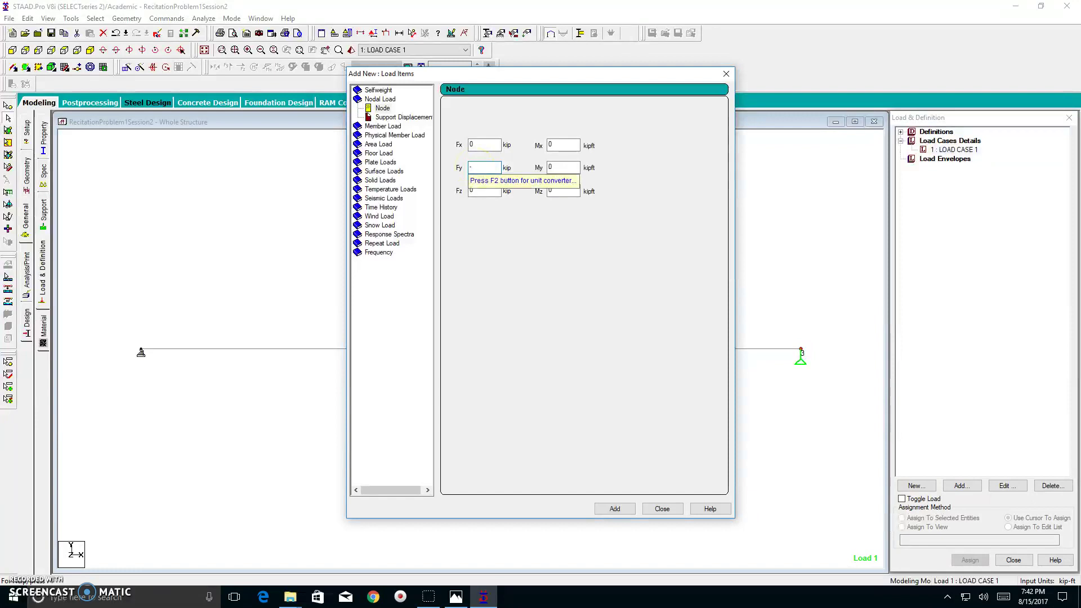
{"action": "left_click", "coordinate": [555, 192]}
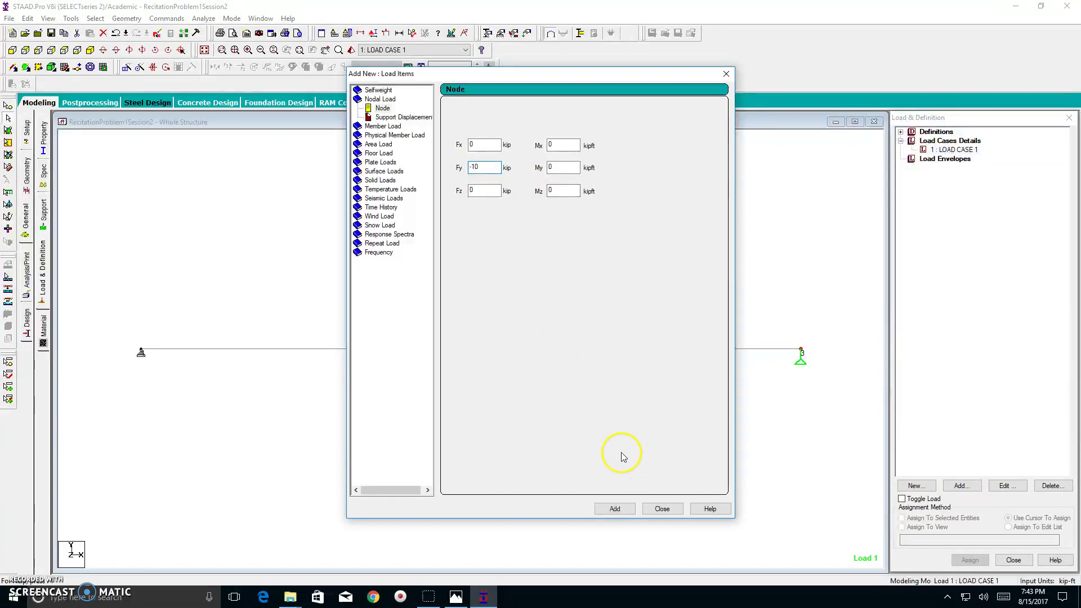
{"action": "left_click", "coordinate": [615, 509]}
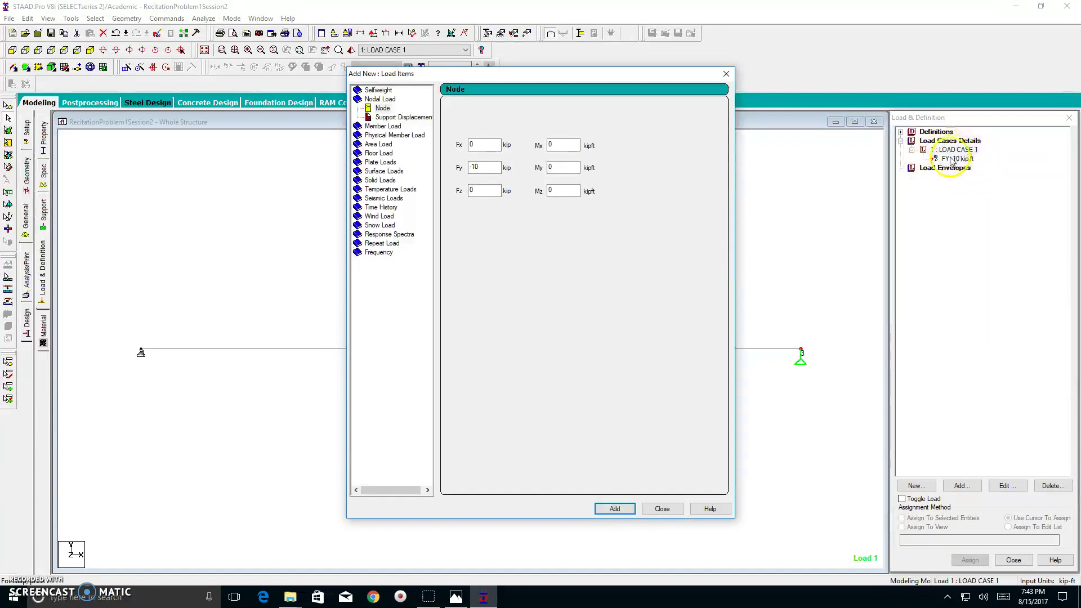
{"action": "left_click", "coordinate": [456, 597]}
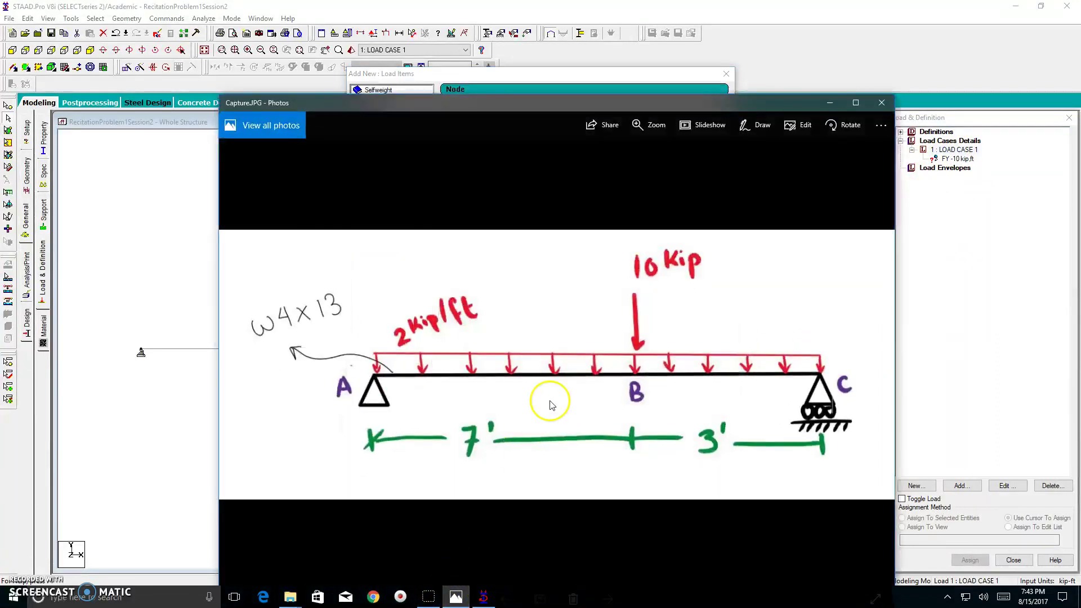
{"action": "left_click_drag", "start_coordinate": [606, 95], "coordinate": [603, 49]}
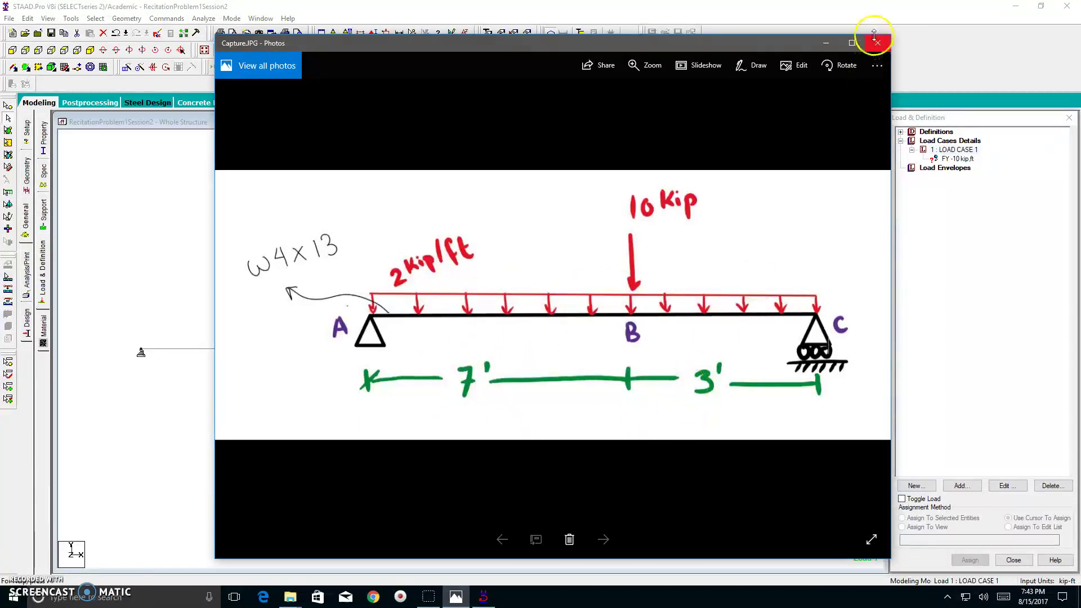
{"action": "left_click", "coordinate": [834, 47]}
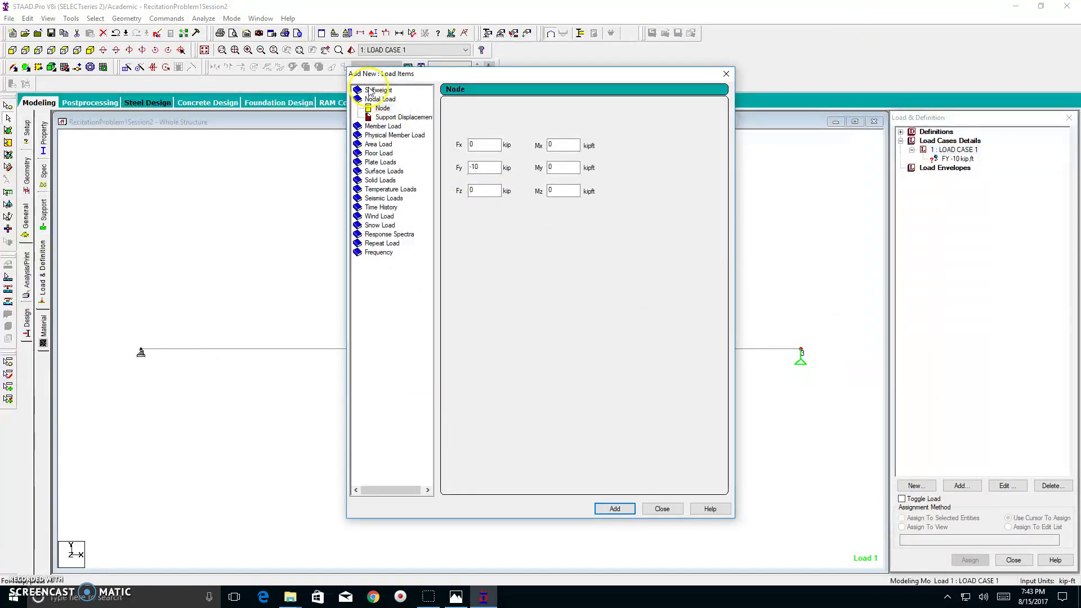
- Switch the new load item to Member Load Uniform Force after checking the beam sketch
{"action": "left_click", "coordinate": [376, 127]}
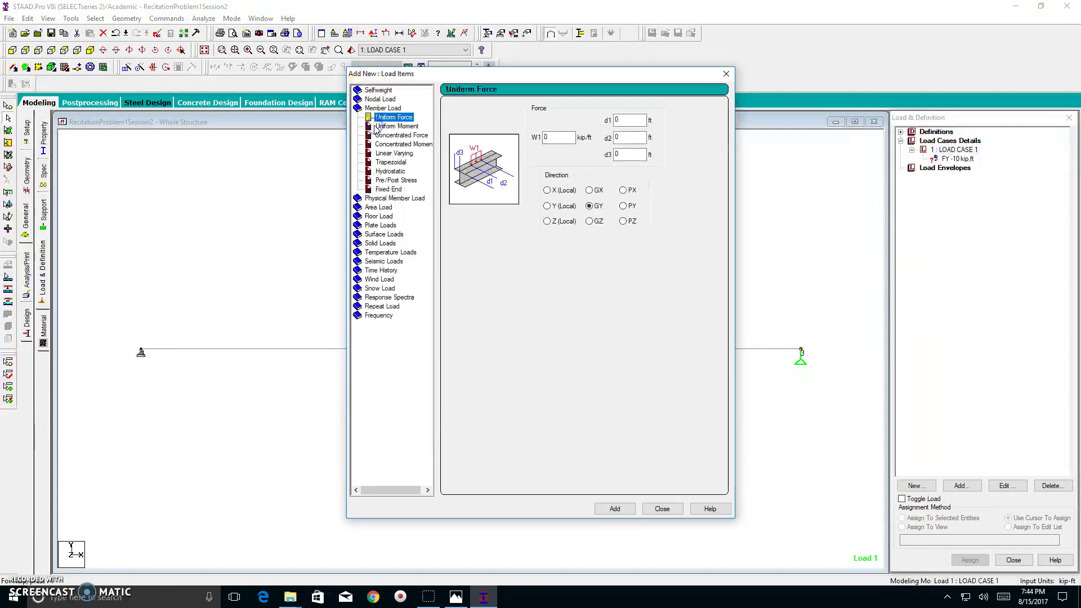
{"action": "left_click", "coordinate": [484, 598]}
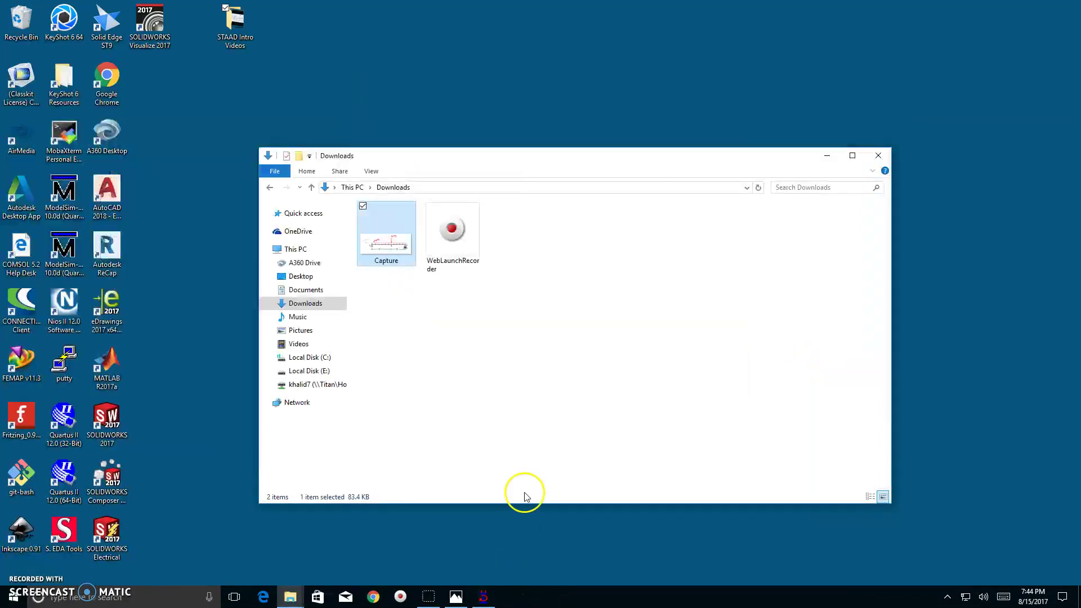
{"action": "left_click", "coordinate": [483, 598]}
{"action": "left_click", "coordinate": [456, 596]}
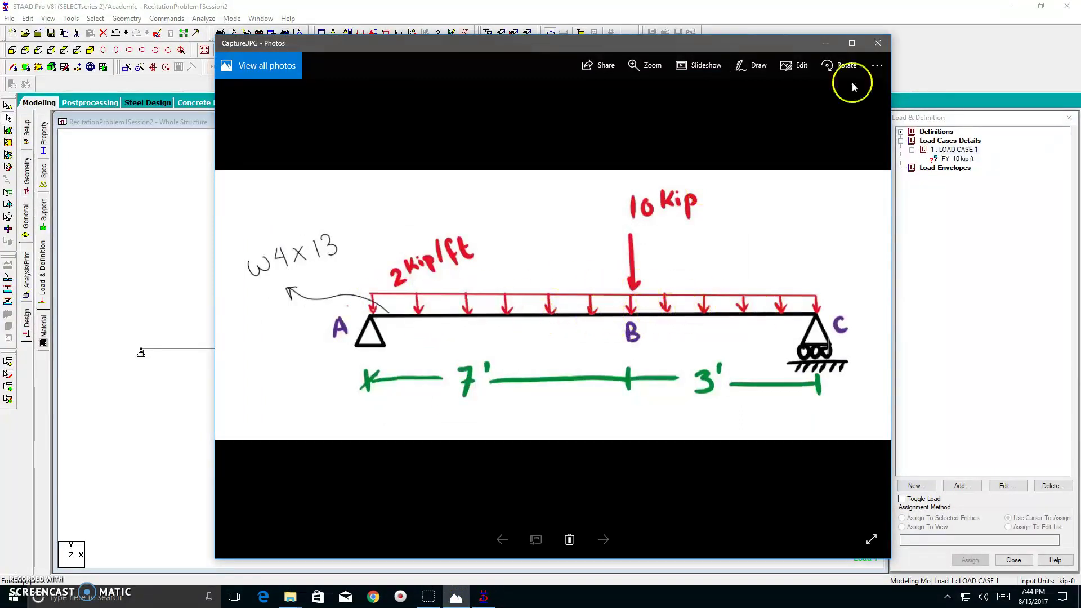
{"action": "left_click", "coordinate": [825, 43]}
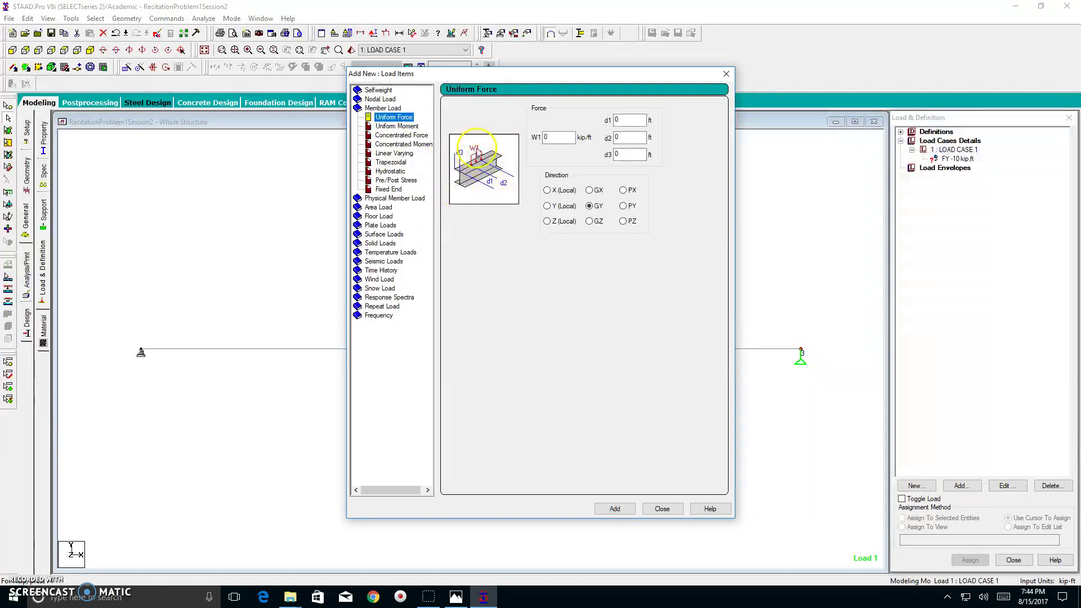
- Add a GY uniform load with W1 -2 kip/ft from d1 0 to d2 7 ft
{"action": "double_click", "coordinate": [543, 137]}
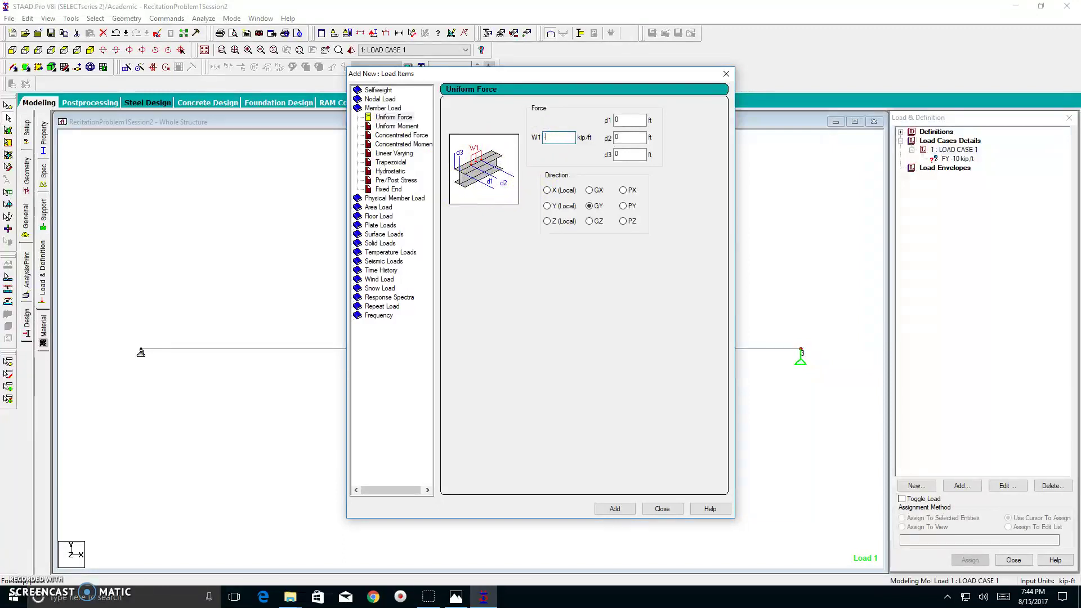
{"action": "double_click", "coordinate": [615, 137]}
{"action": "key", "text": "BackSpace"}
{"action": "type", "text": "0"}
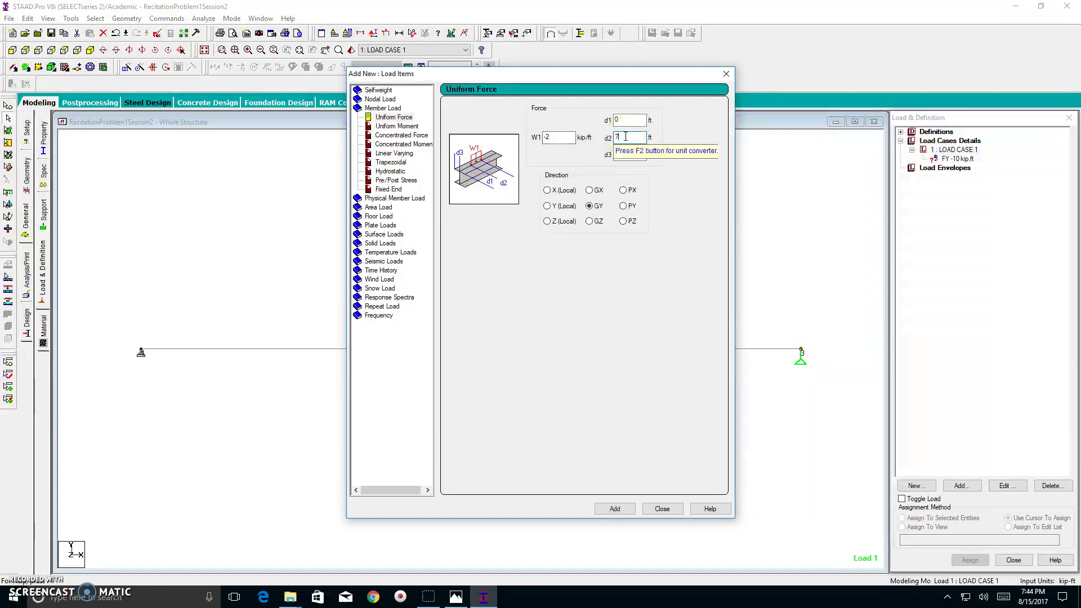
{"action": "left_click_drag", "start_coordinate": [603, 73], "coordinate": [898, 72]}
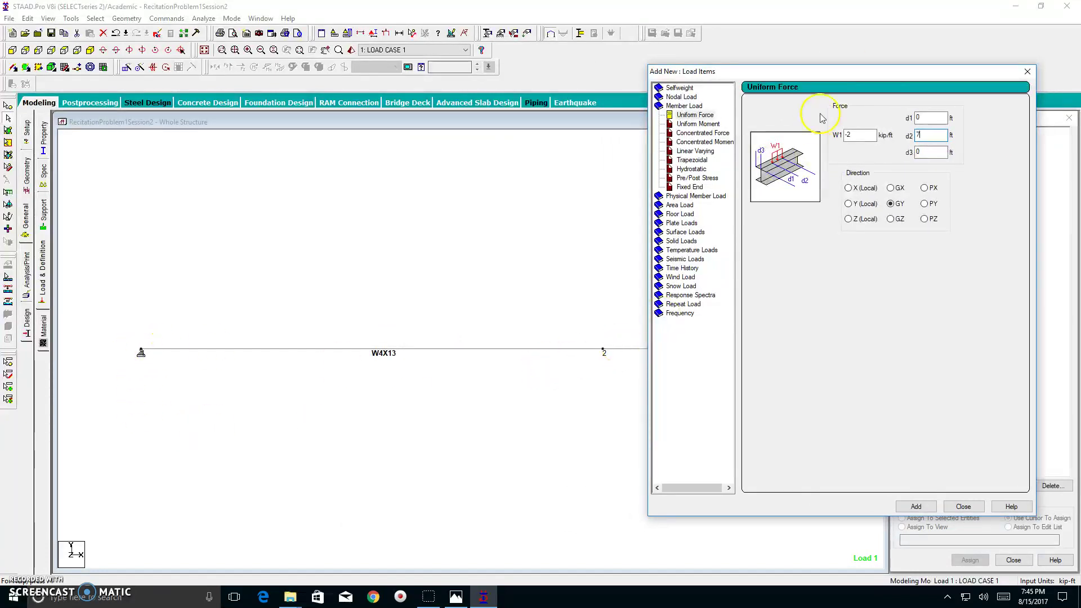
{"action": "left_click_drag", "start_coordinate": [825, 82], "coordinate": [496, 73]}
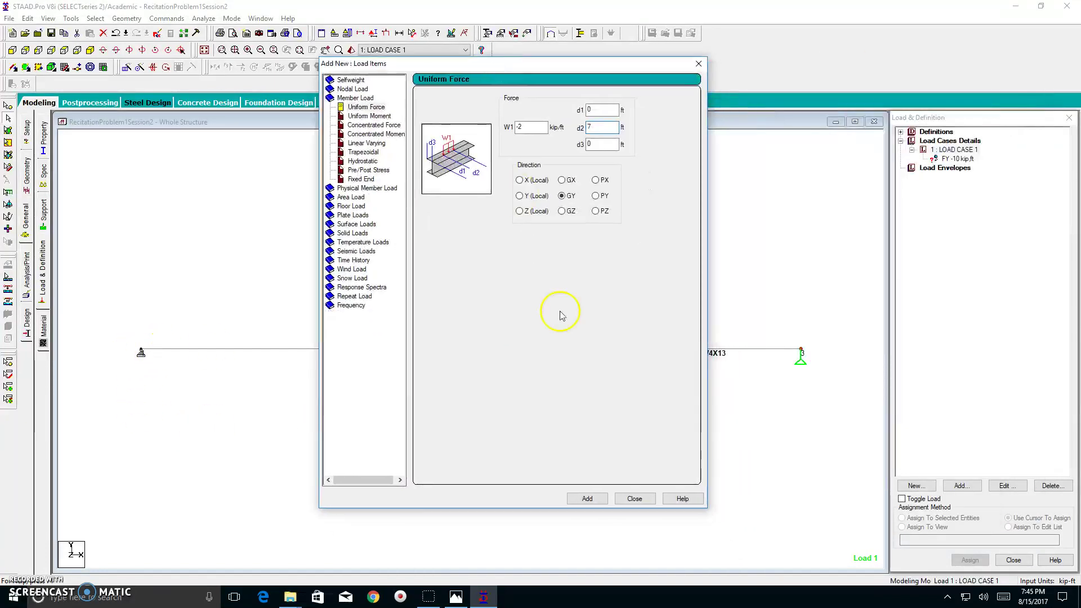
{"action": "left_click", "coordinate": [588, 499]}
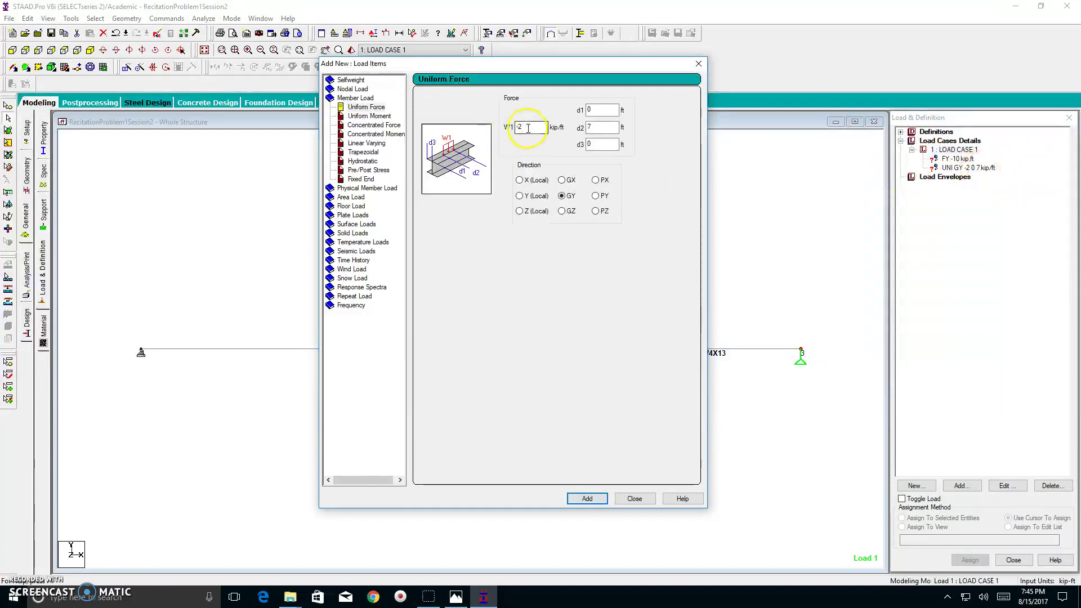
- Change d2 to 3 ft and add a second -2 kip/ft uniform load
{"action": "left_click", "coordinate": [598, 128]}
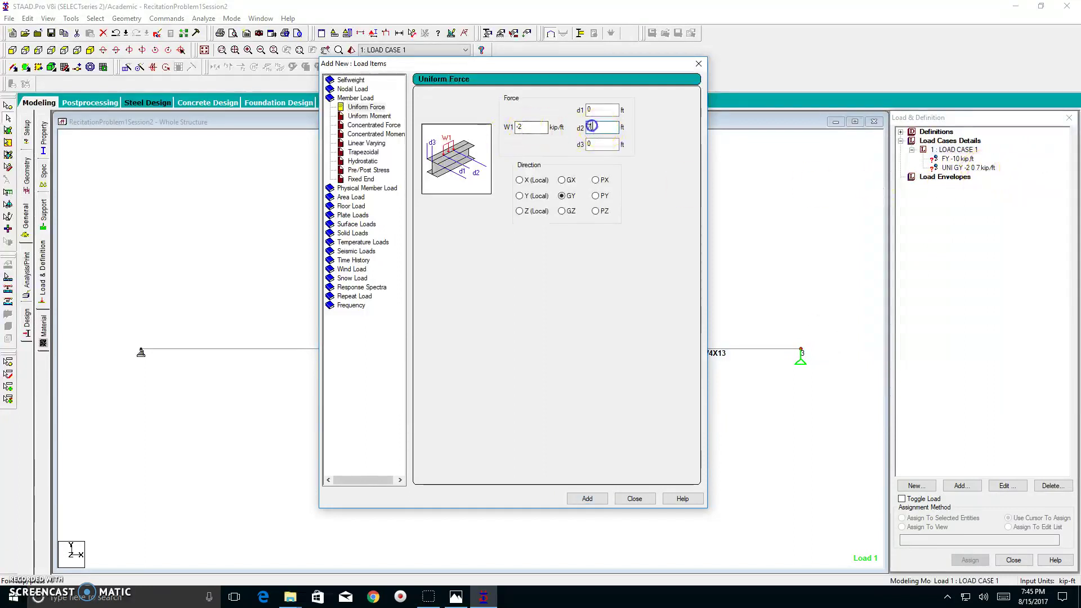
{"action": "key", "text": "BackSpace"}
{"action": "left_click", "coordinate": [585, 499]}
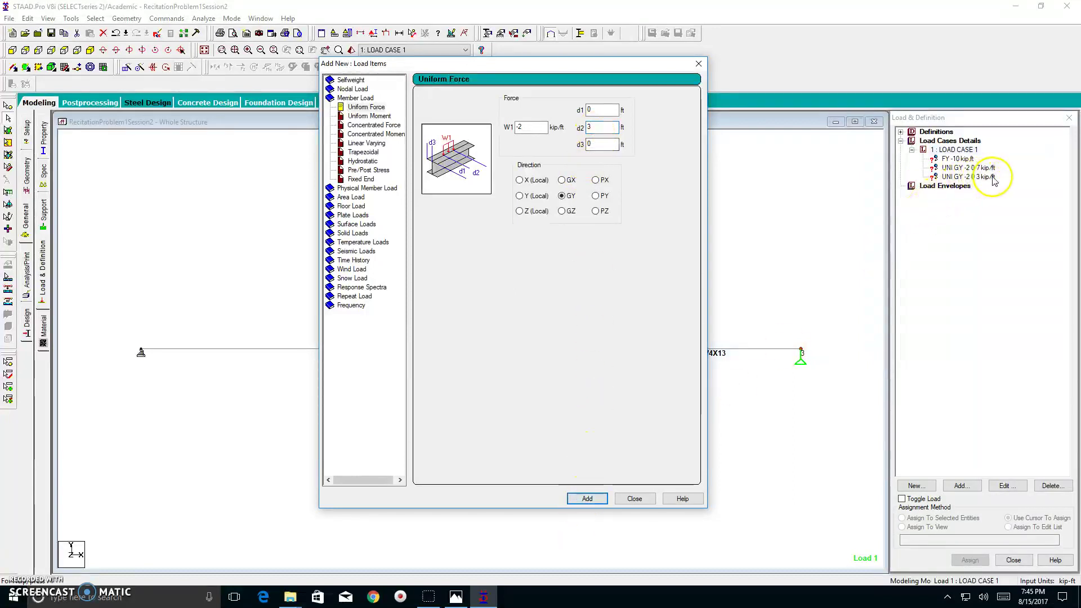
{"action": "left_click", "coordinate": [969, 177]}
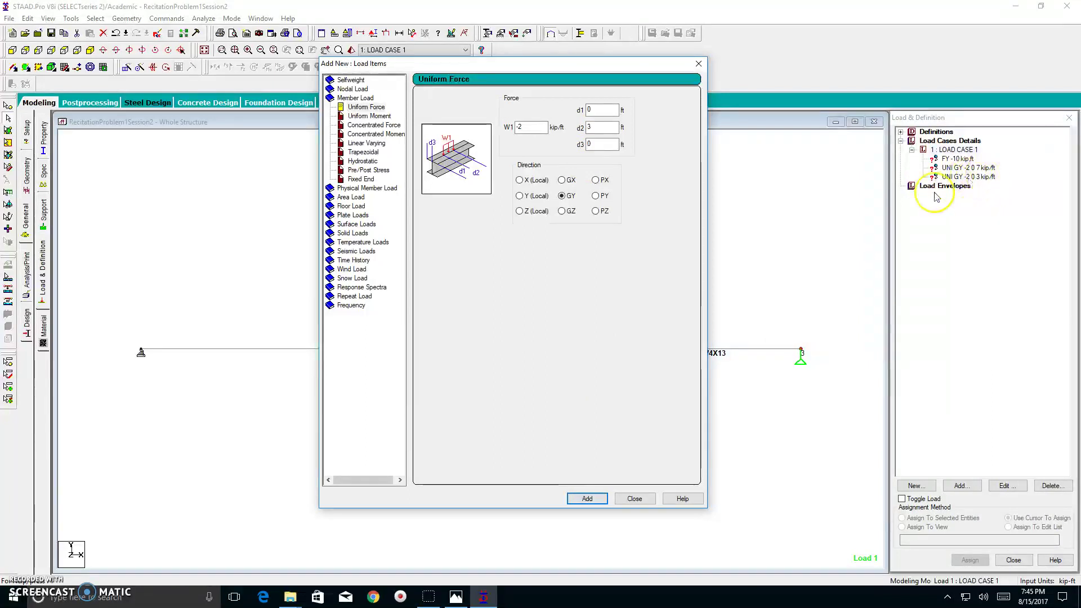
- Close the load items form and save the modified model
{"action": "left_click", "coordinate": [647, 497]}
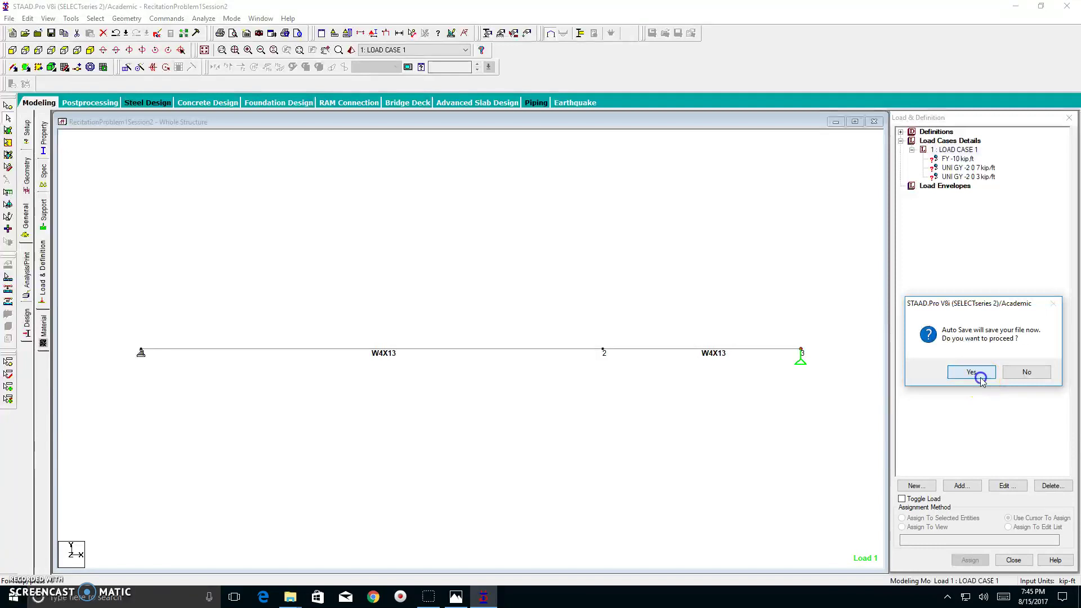
{"action": "left_click", "coordinate": [971, 372]}
{"action": "left_click", "coordinate": [462, 314]}
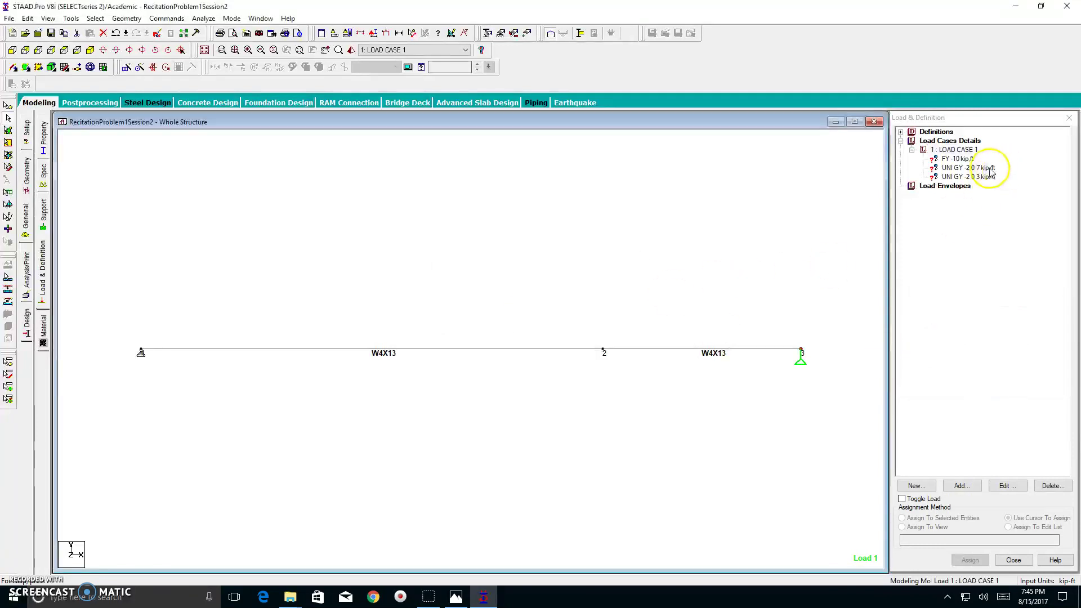
- Assign the -10 kip point load to node 2
{"action": "left_click", "coordinate": [961, 159]}
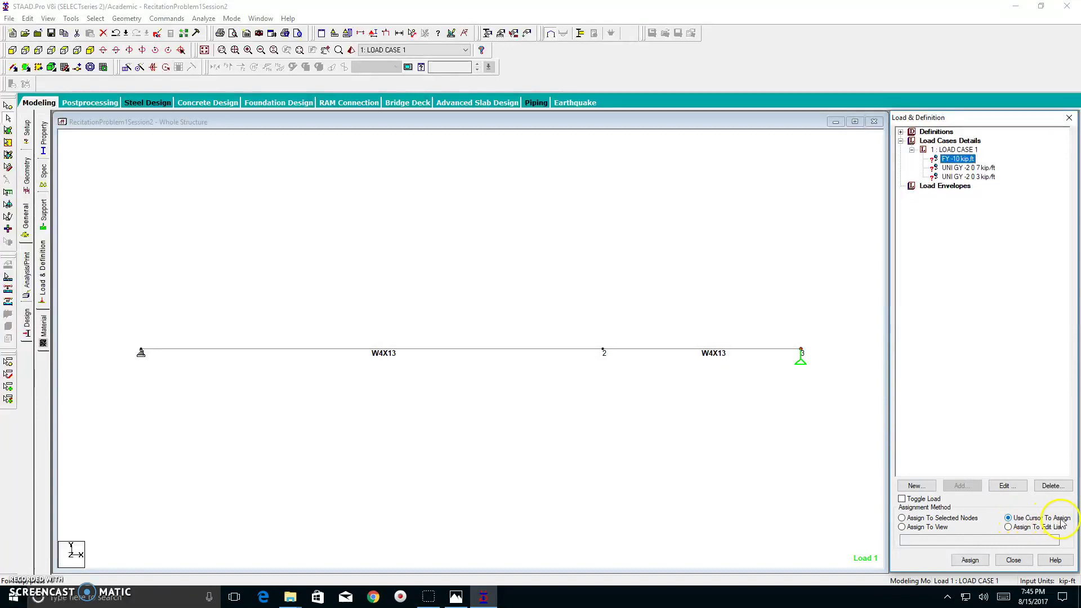
{"action": "left_click", "coordinate": [970, 560]}
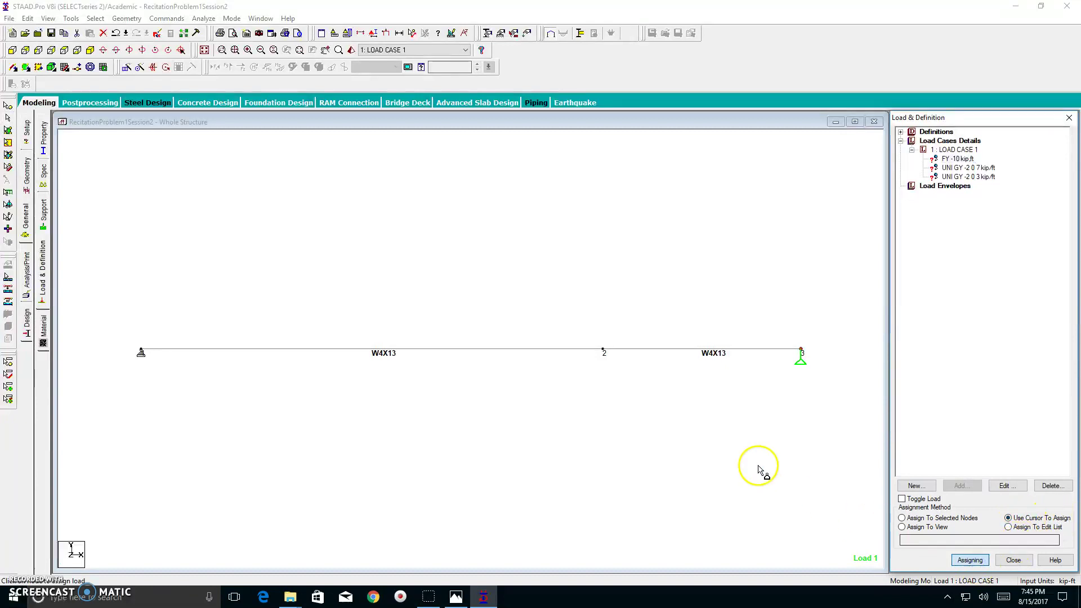
{"action": "left_click", "coordinate": [603, 353]}
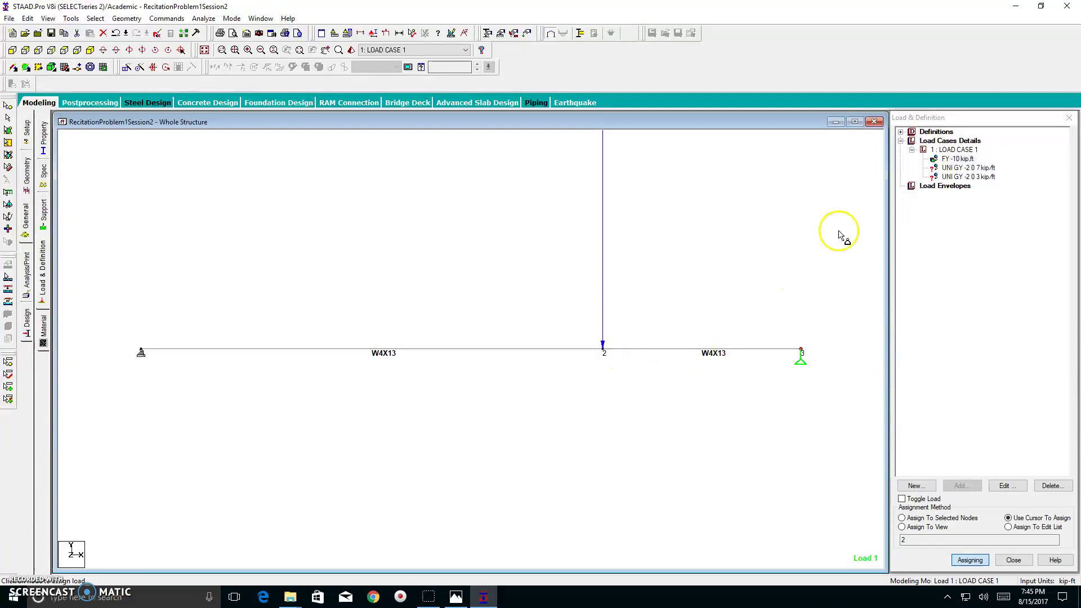
- Assign the -2 kip/ft uniform loads to the left and right W4X13 members
{"action": "left_click", "coordinate": [959, 169]}
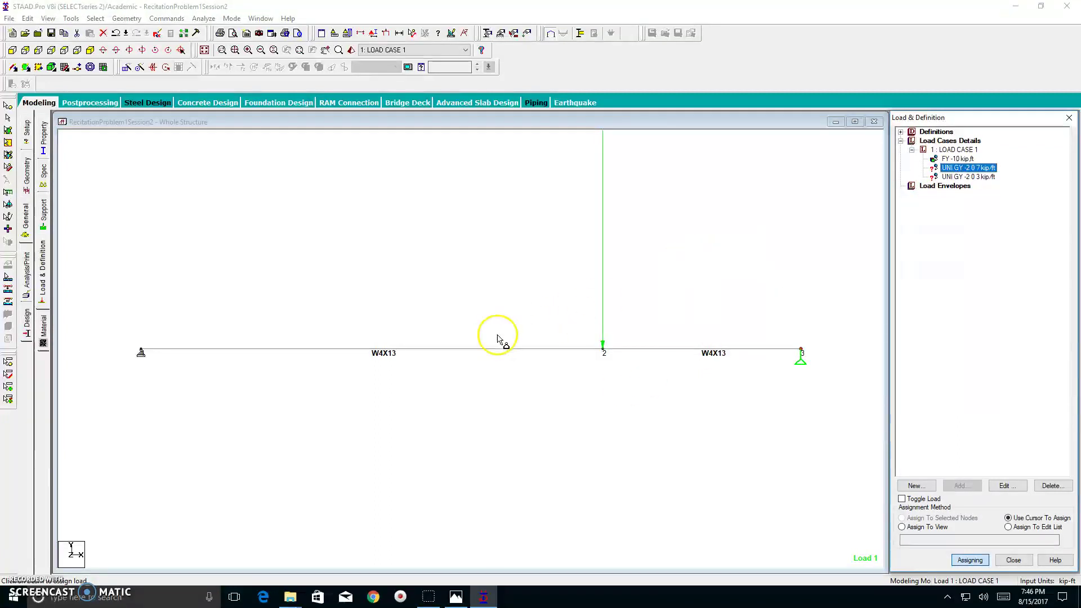
{"action": "left_click", "coordinate": [451, 350]}
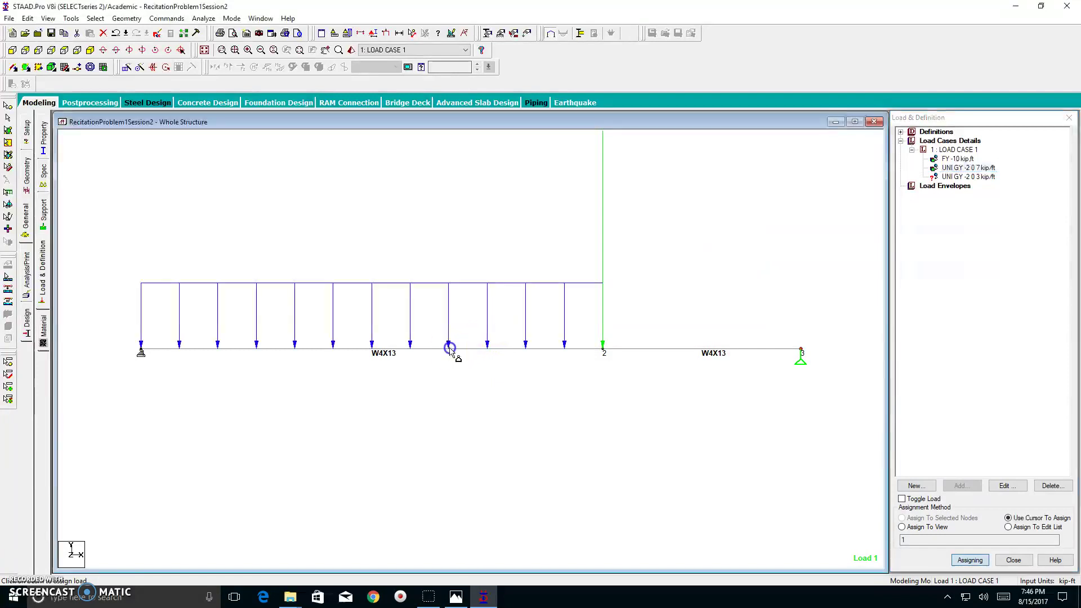
{"action": "left_click", "coordinate": [947, 177]}
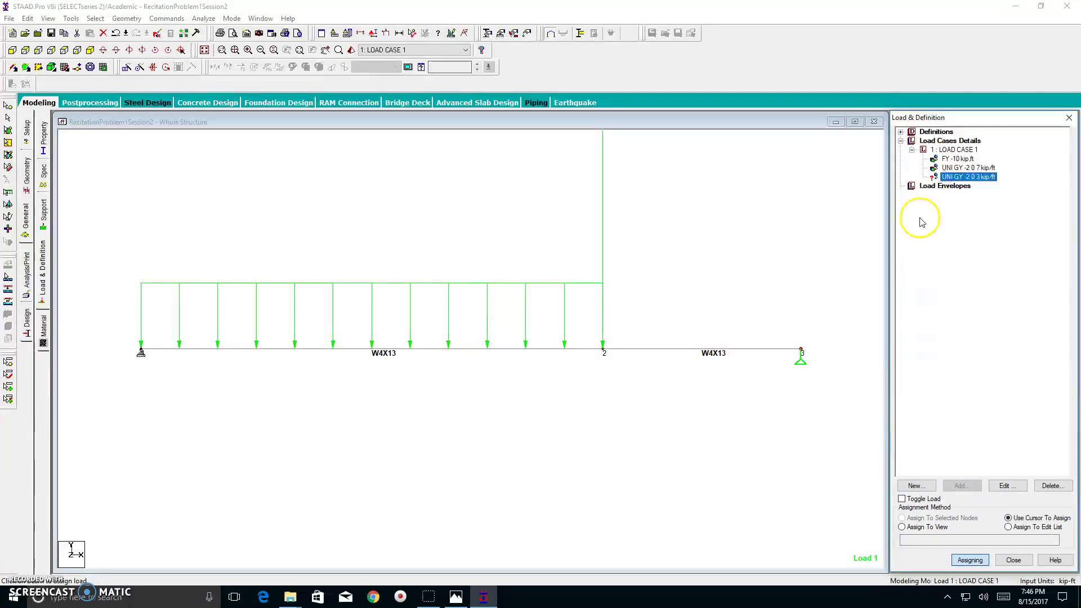
{"action": "left_click", "coordinate": [737, 349]}
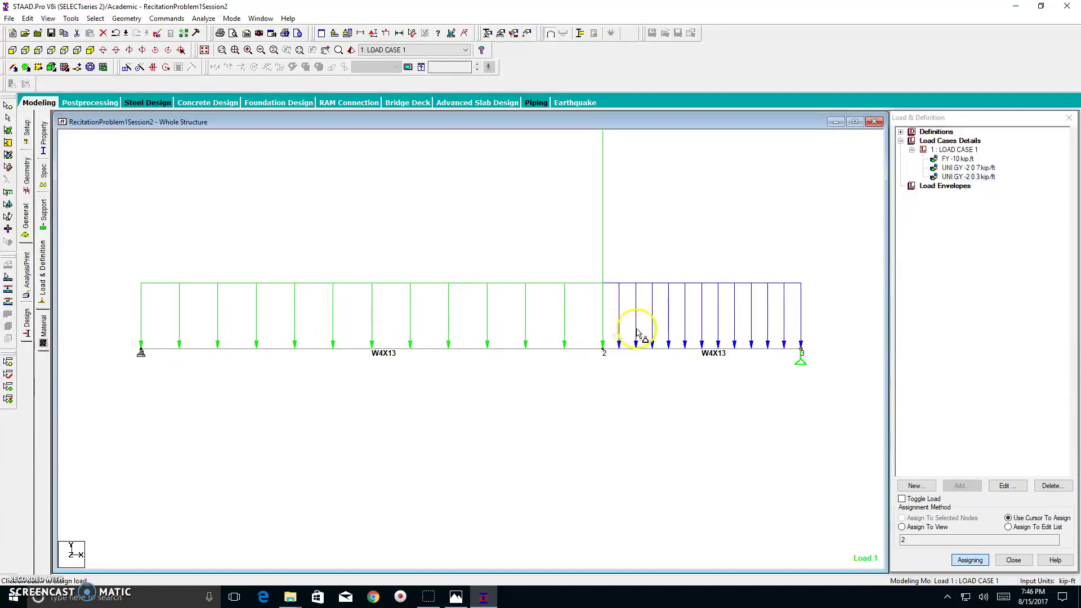
- Close the load assignment panel and turn on the load display in the view
{"action": "left_click", "coordinate": [1012, 561]}
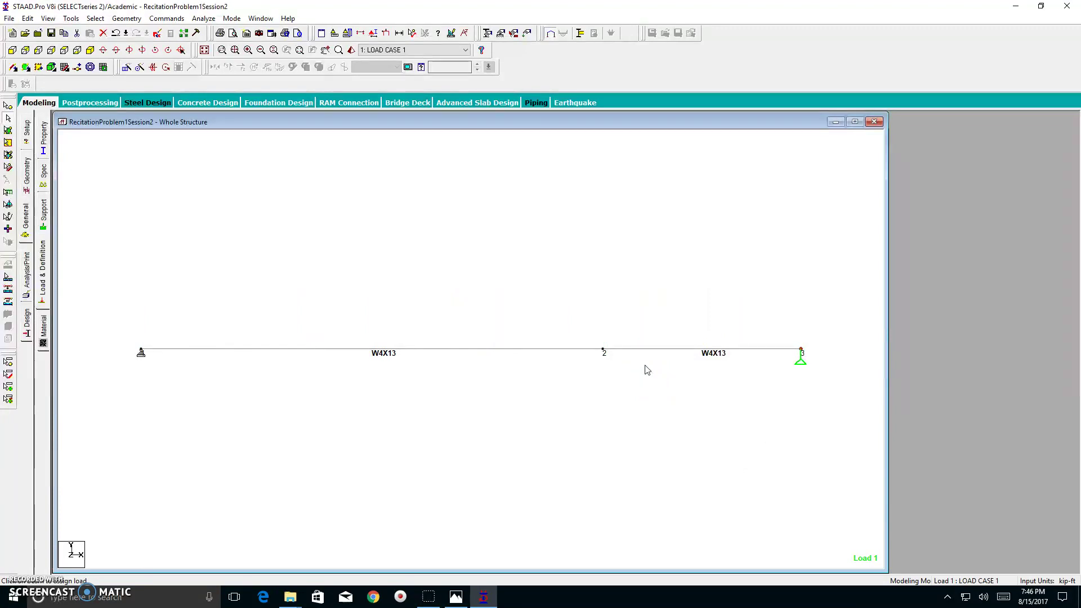
{"action": "left_click", "coordinate": [388, 33]}
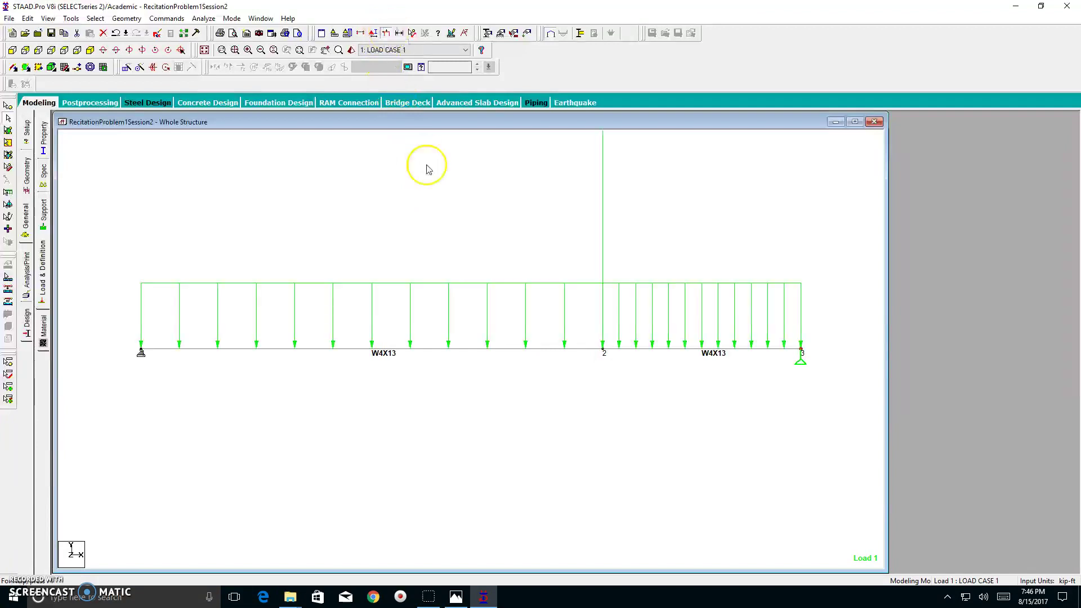
{"action": "left_click", "coordinate": [507, 273]}
- Set the Direct load colour to red under Labels' Loads and Results settings
{"action": "right_click", "coordinate": [506, 269]}
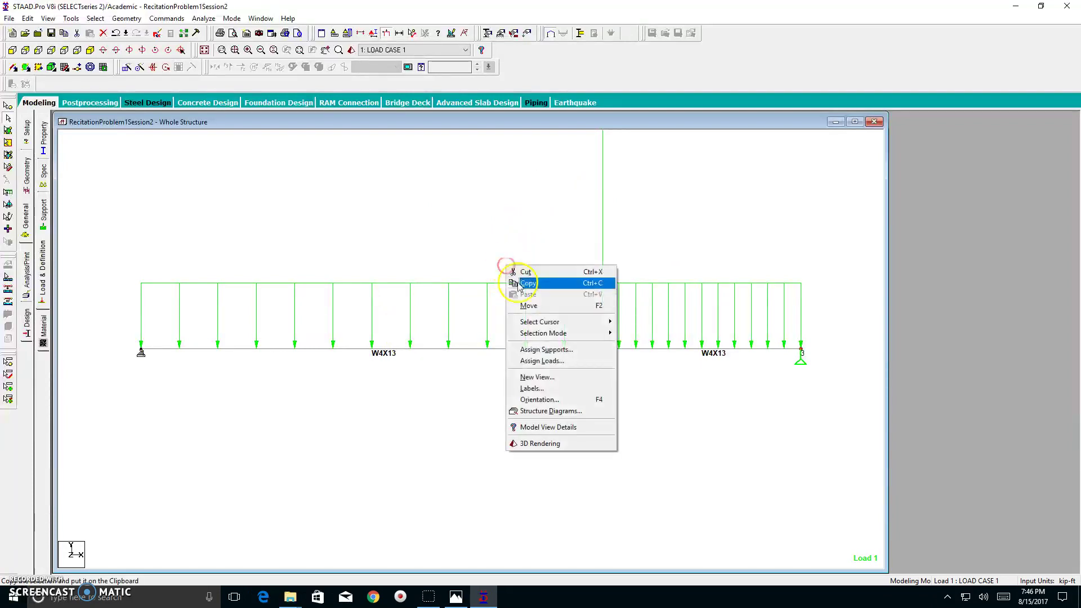
{"action": "left_click", "coordinate": [533, 390]}
{"action": "left_click", "coordinate": [491, 151]}
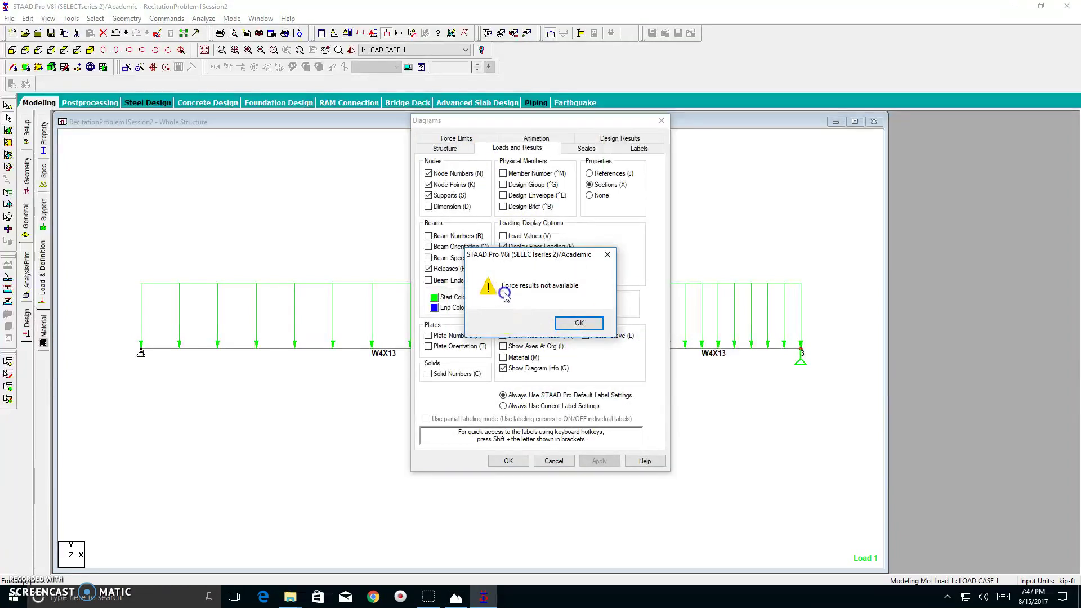
{"action": "left_click", "coordinate": [574, 326]}
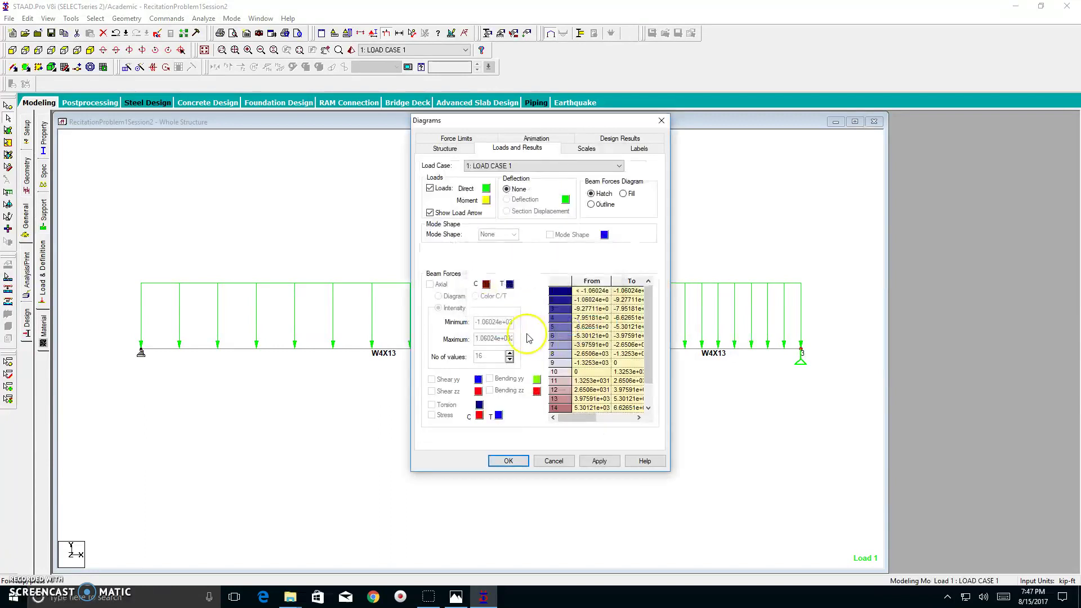
{"action": "left_click", "coordinate": [486, 189]}
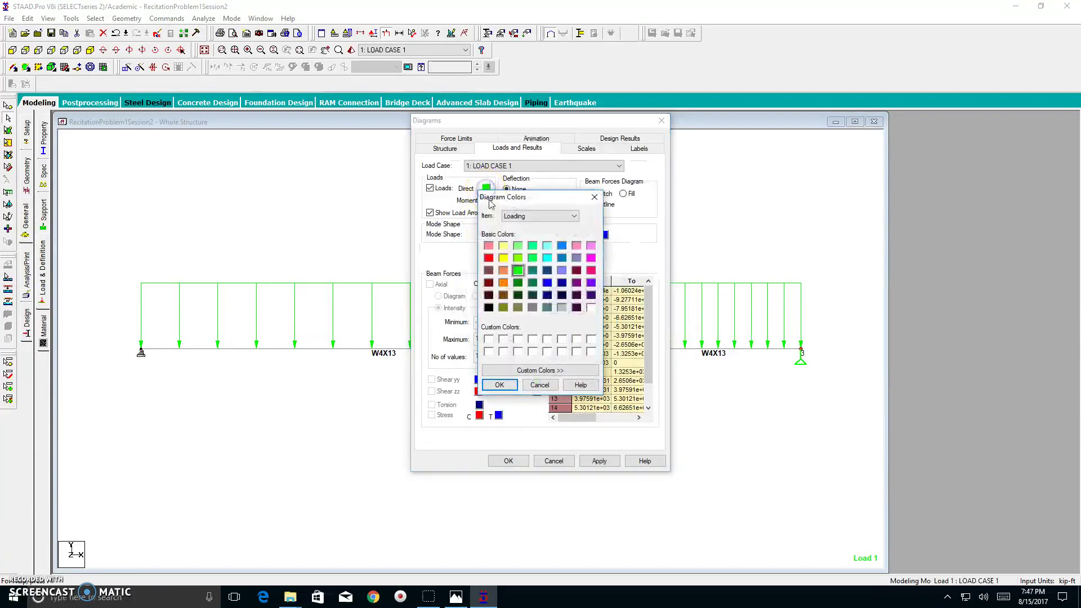
{"action": "left_click", "coordinate": [490, 259]}
{"action": "left_click", "coordinate": [499, 385]}
{"action": "left_click", "coordinate": [591, 462]}
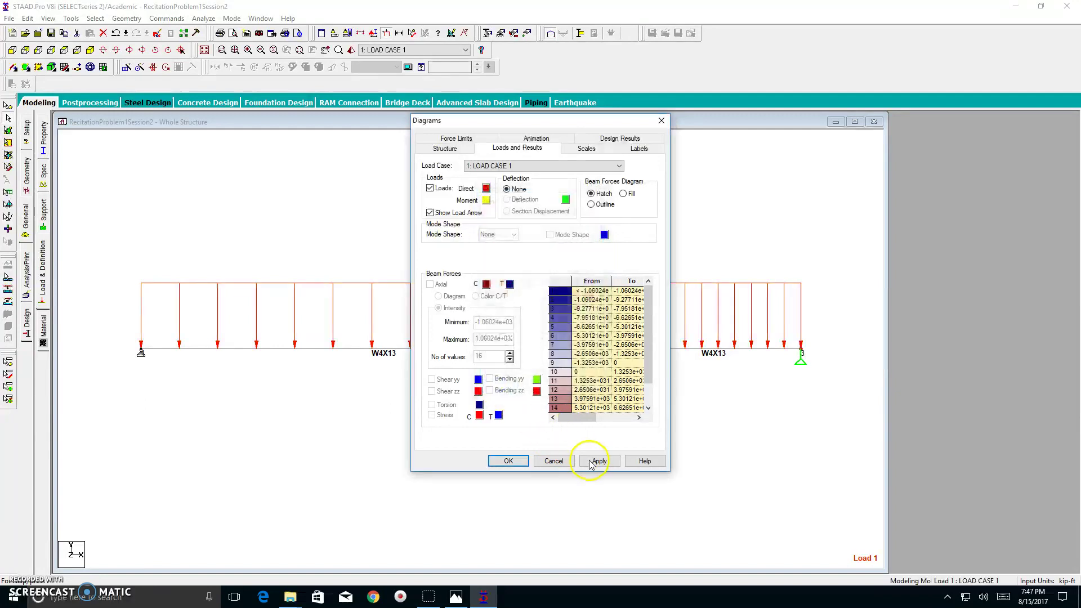
{"action": "left_click", "coordinate": [549, 461]}
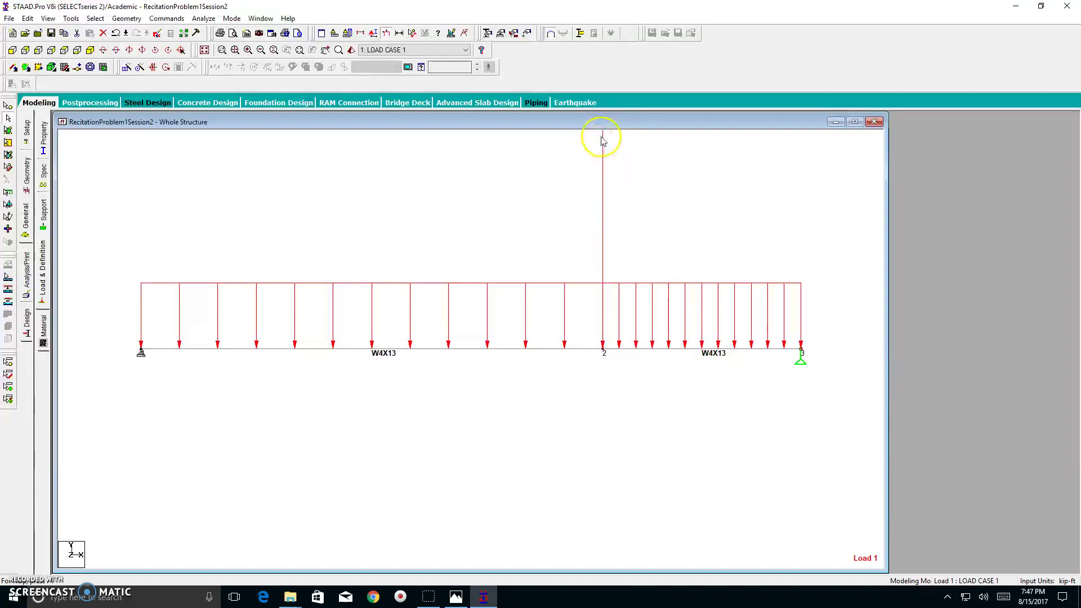
- Set the Point Force diagram scale to 5 kip per ft and apply it
{"action": "right_click", "coordinate": [518, 233]}
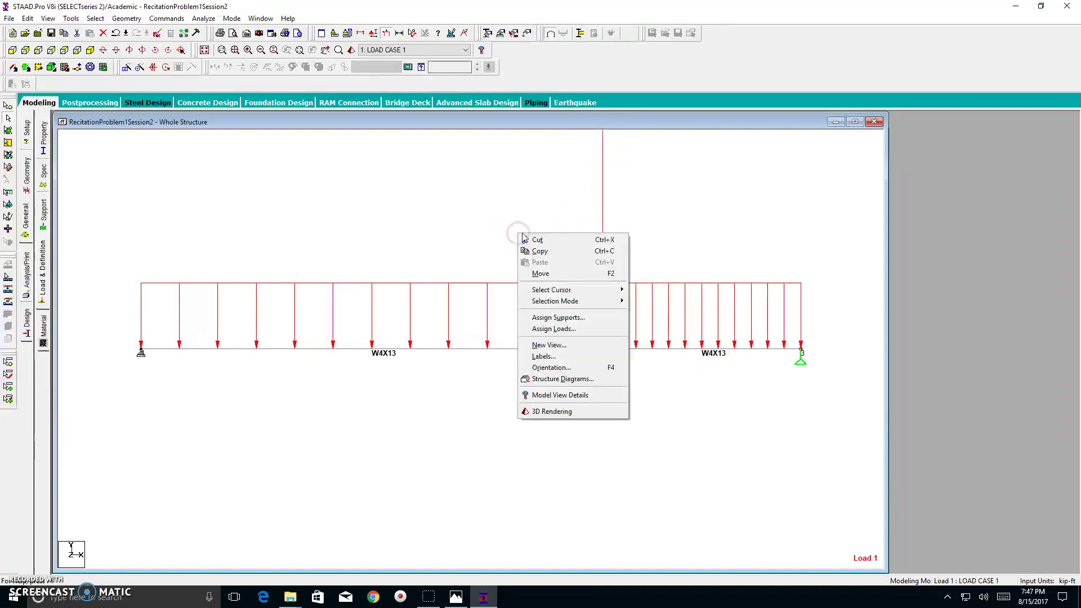
{"action": "left_click", "coordinate": [541, 357]}
{"action": "left_click", "coordinate": [585, 148]}
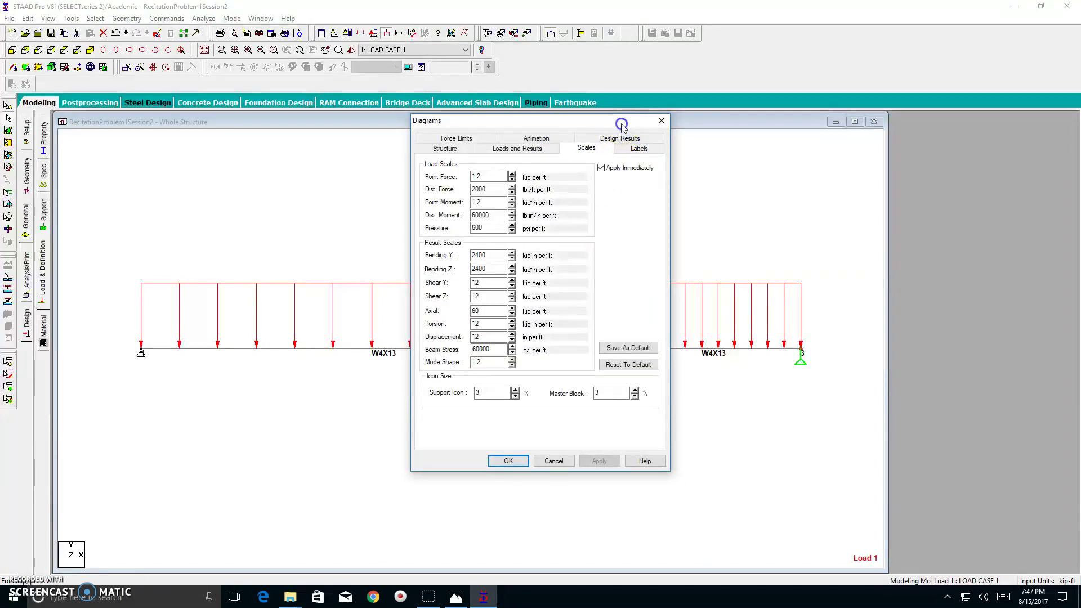
{"action": "left_click_drag", "start_coordinate": [622, 120], "coordinate": [496, 128]}
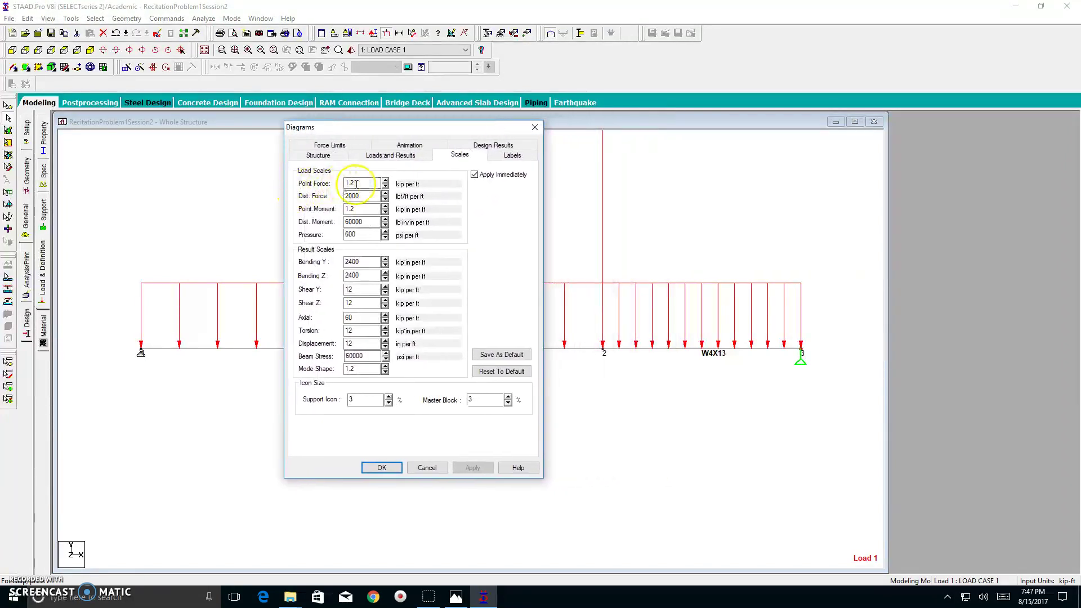
{"action": "left_click", "coordinate": [385, 180]}
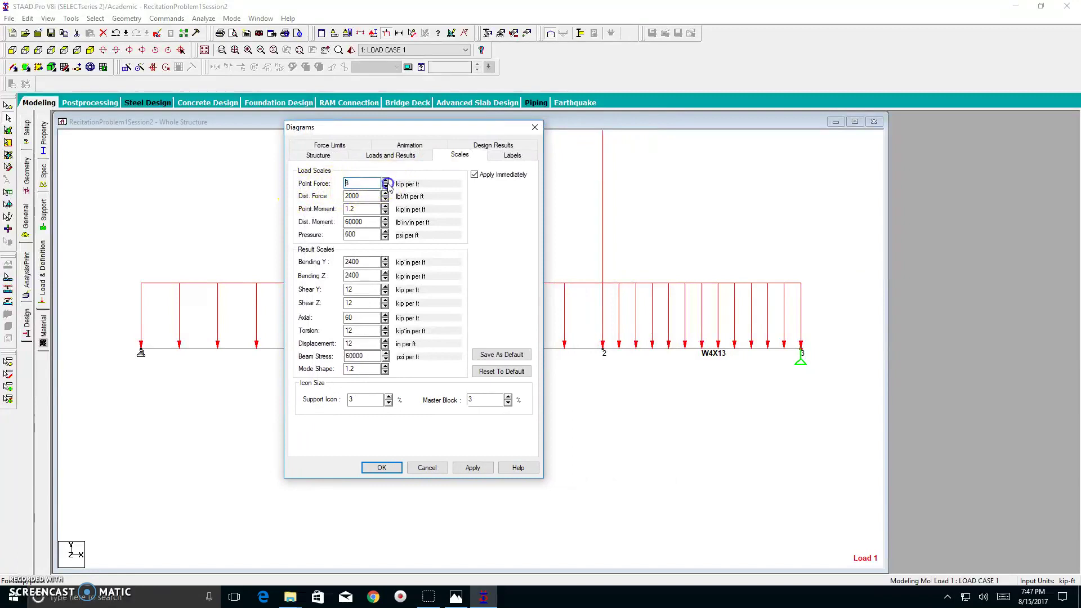
{"action": "double_click", "coordinate": [385, 186]}
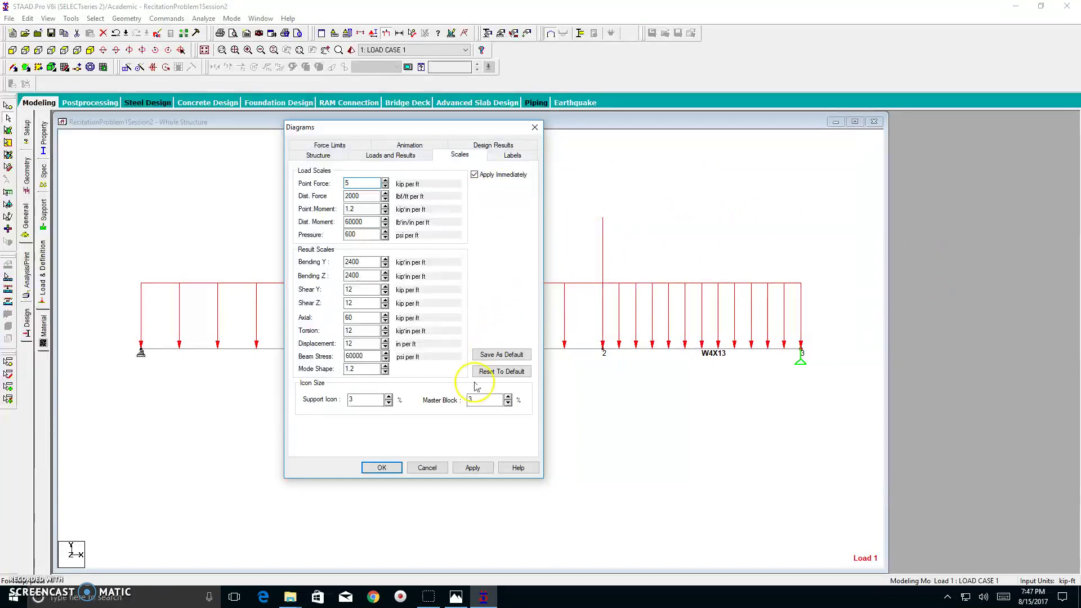
{"action": "left_click", "coordinate": [473, 468]}
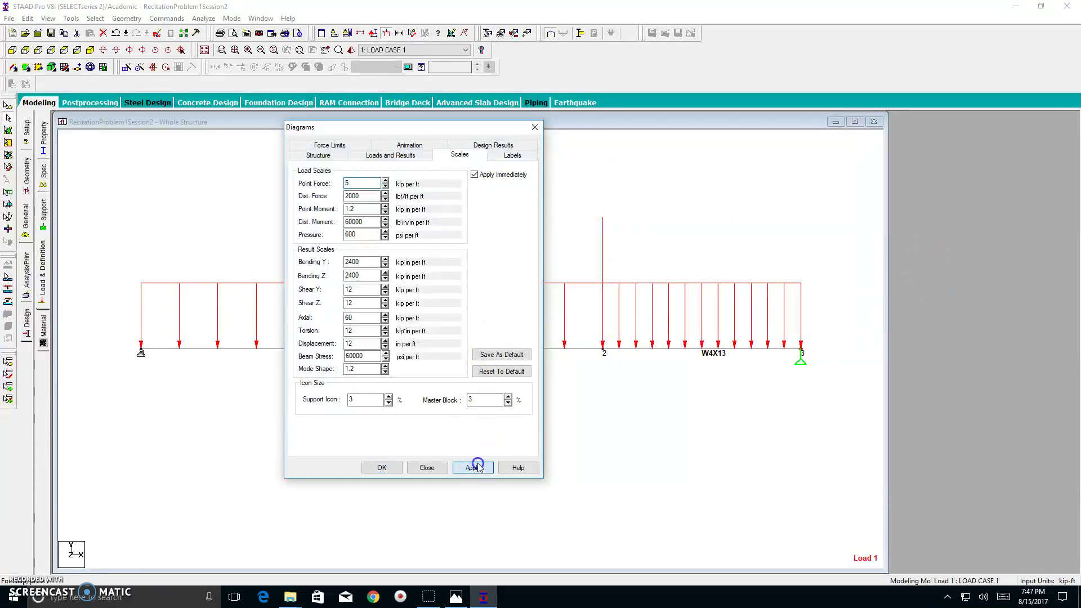
{"action": "left_click", "coordinate": [380, 468]}
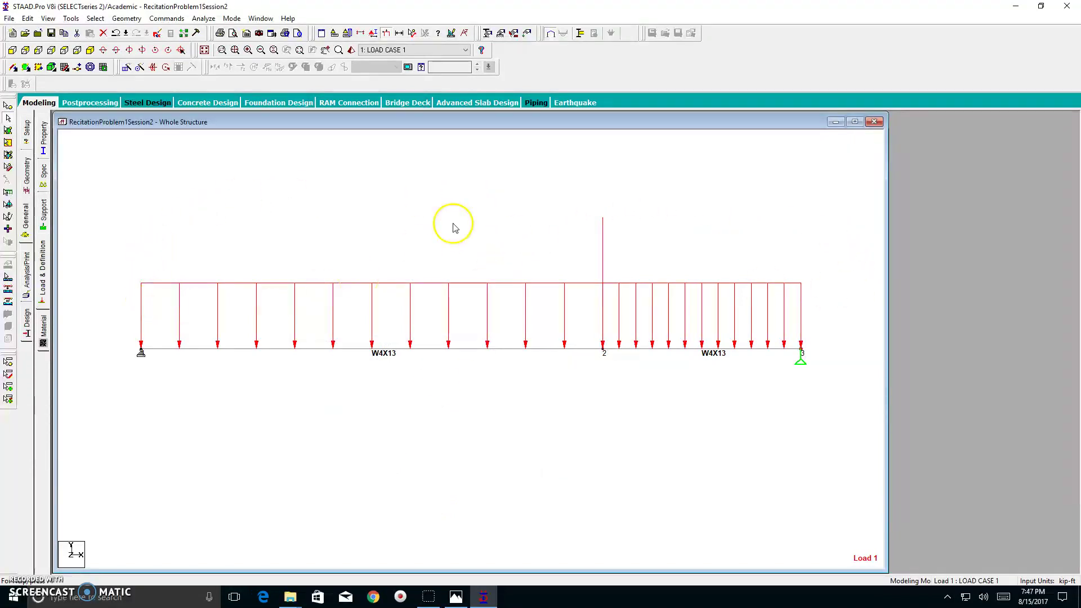
- Enable Load Values labels so 10.000 kip and 2e+003 lbf/ft appear
{"action": "right_click", "coordinate": [487, 242]}
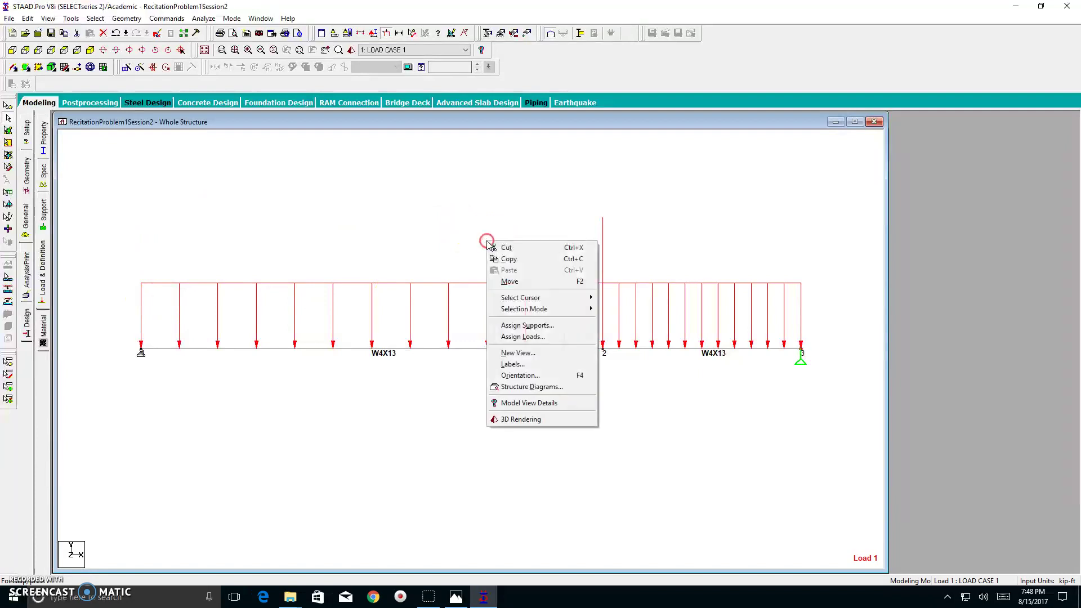
{"action": "left_click", "coordinate": [524, 366]}
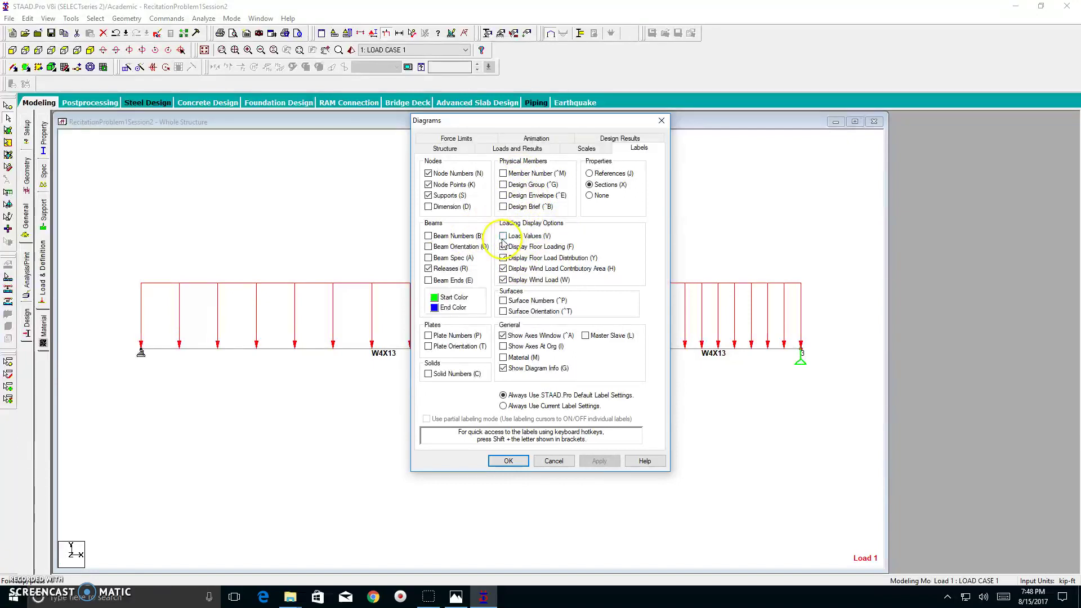
{"action": "left_click", "coordinate": [503, 237]}
{"action": "left_click", "coordinate": [599, 460]}
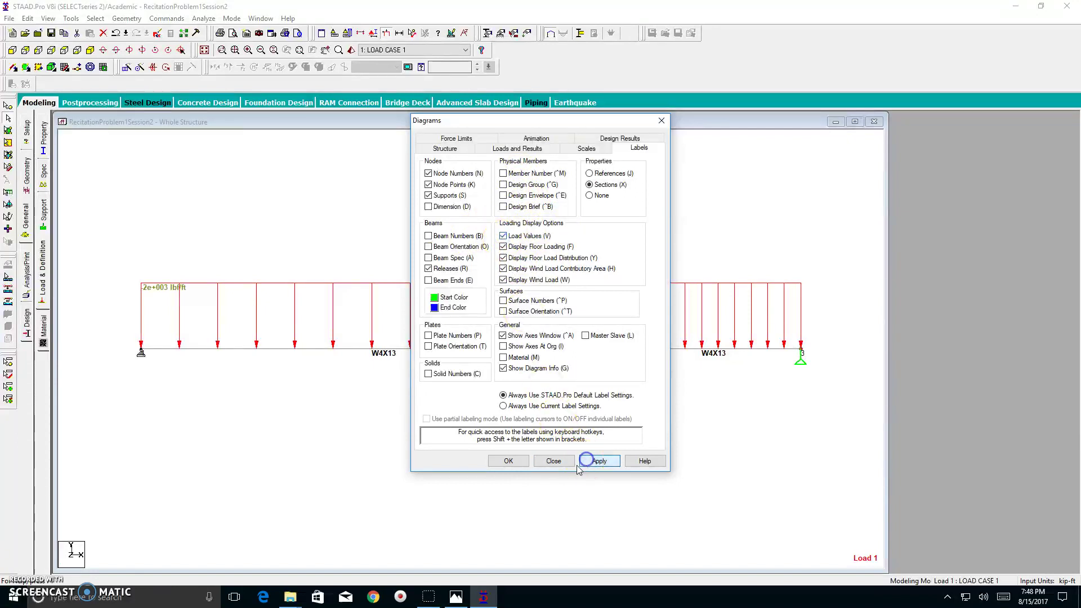
{"action": "left_click", "coordinate": [508, 462]}
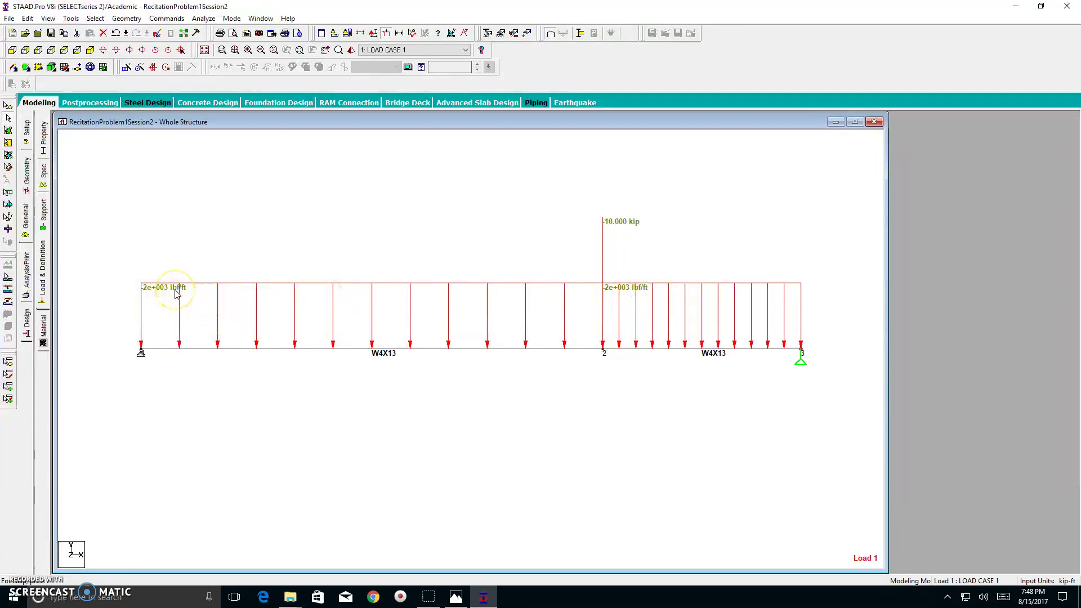
- Switch the graphical display unit for distributed force from lbf/ft to kips/ft
{"action": "left_click", "coordinate": [240, 262]}
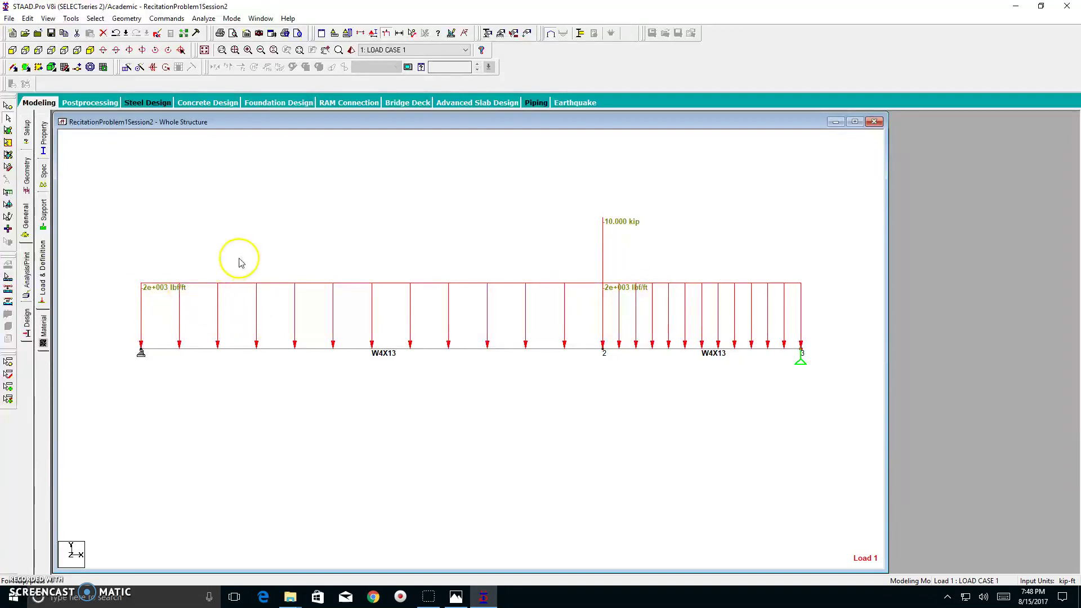
{"action": "left_click", "coordinate": [347, 34]}
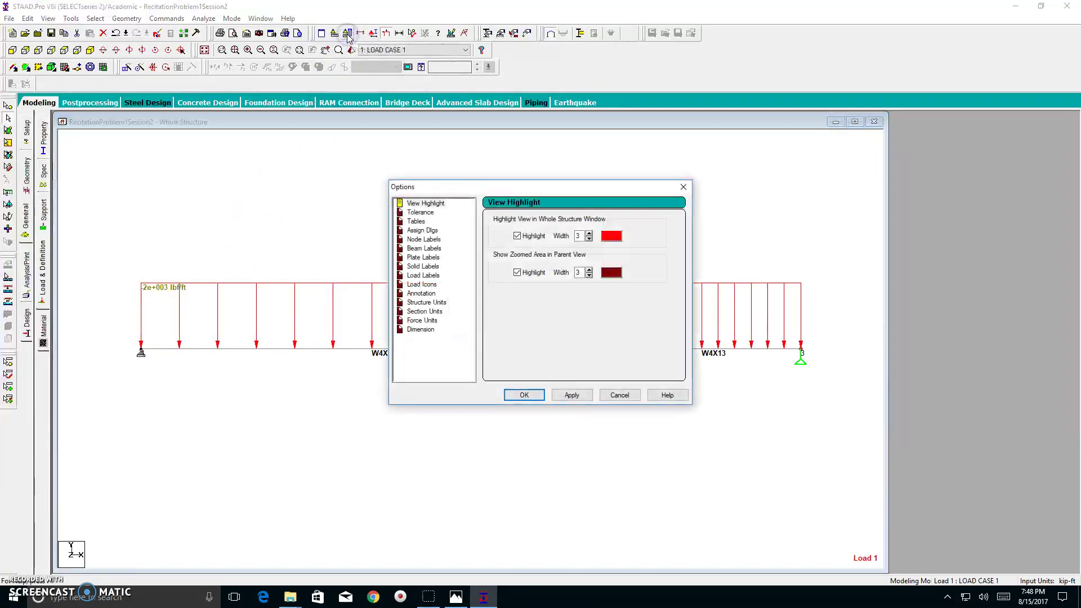
{"action": "left_click", "coordinate": [428, 322]}
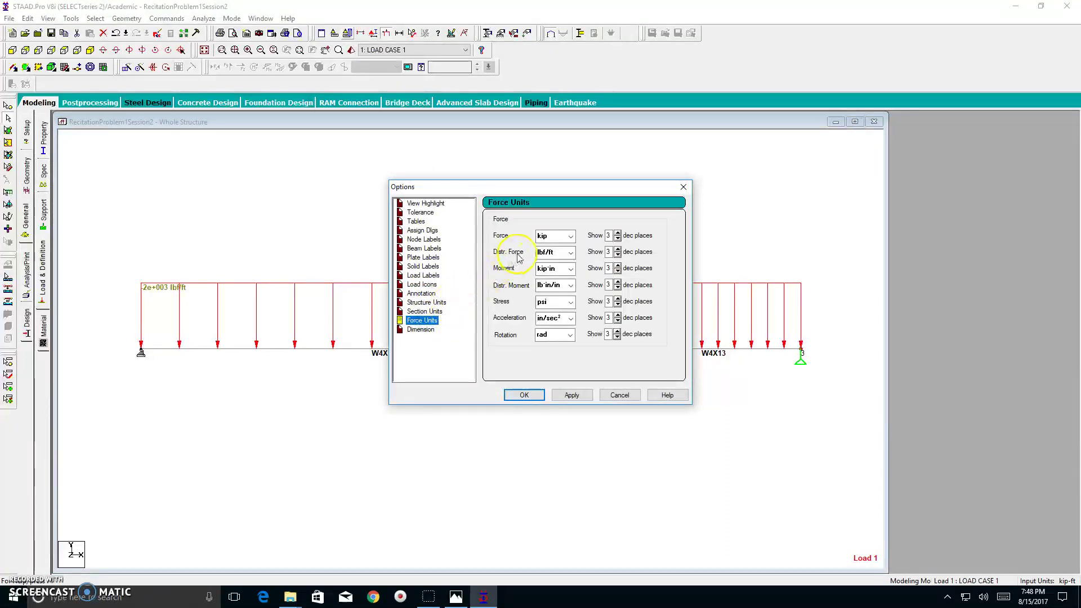
{"action": "left_click", "coordinate": [551, 254]}
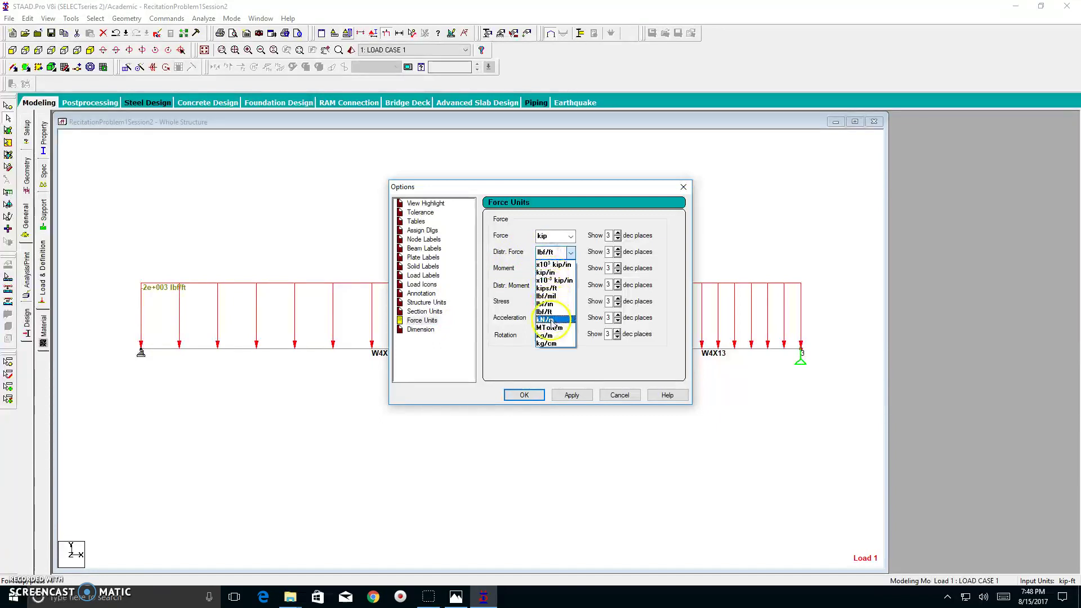
{"action": "left_click", "coordinate": [549, 287]}
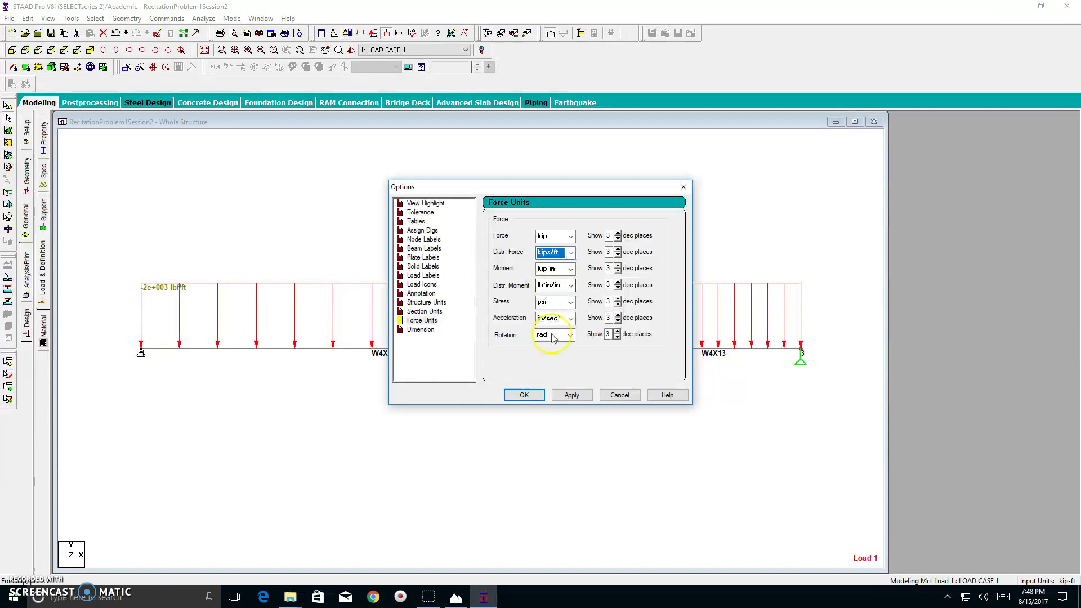
{"action": "left_click", "coordinate": [571, 395]}
{"action": "left_click", "coordinate": [520, 396]}
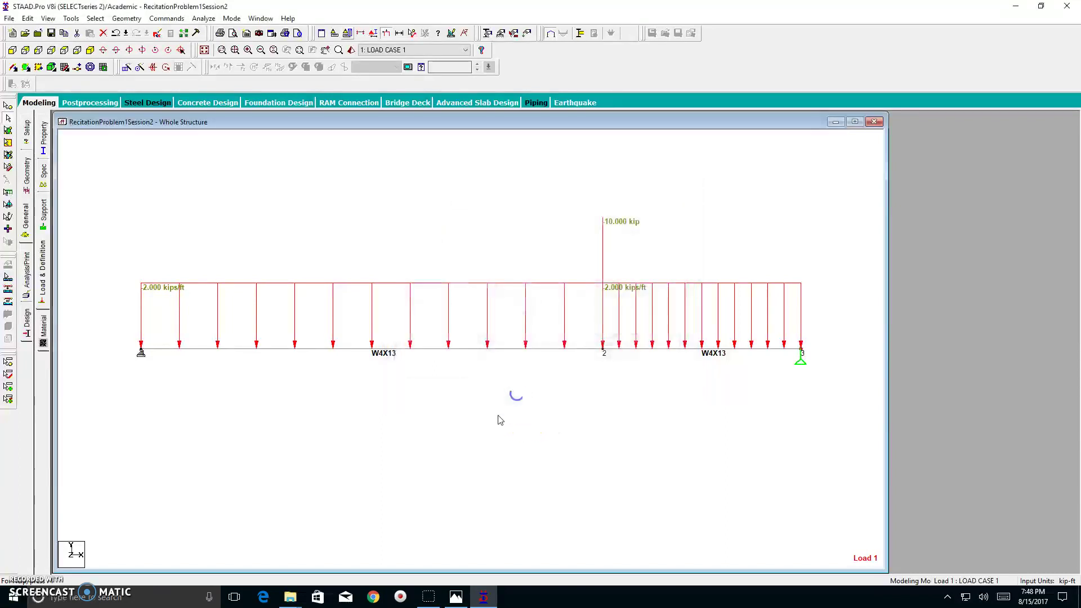